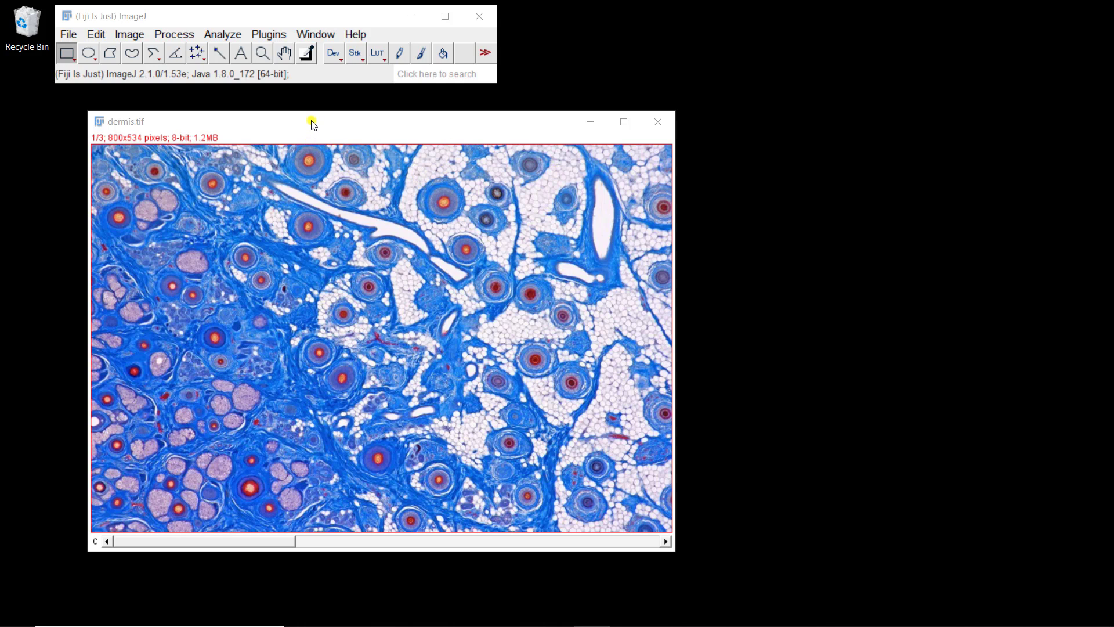
- Run k-means clustering on the dermis image with 5 clusters and randomization seed 48
left_click_drag(312, 122, 319, 119)
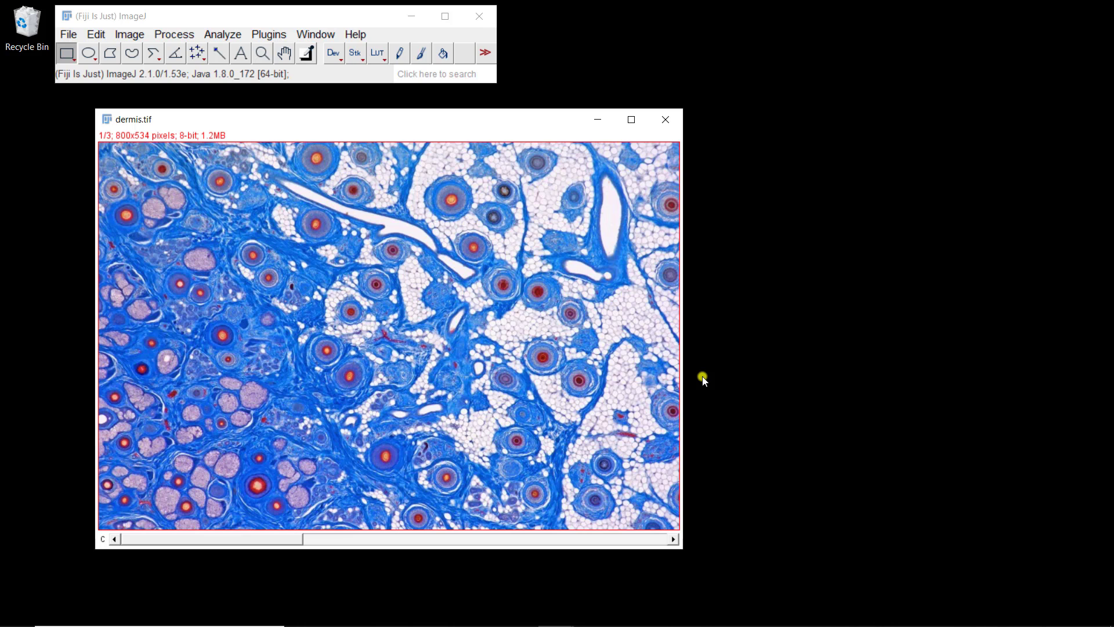
left_click(268, 36)
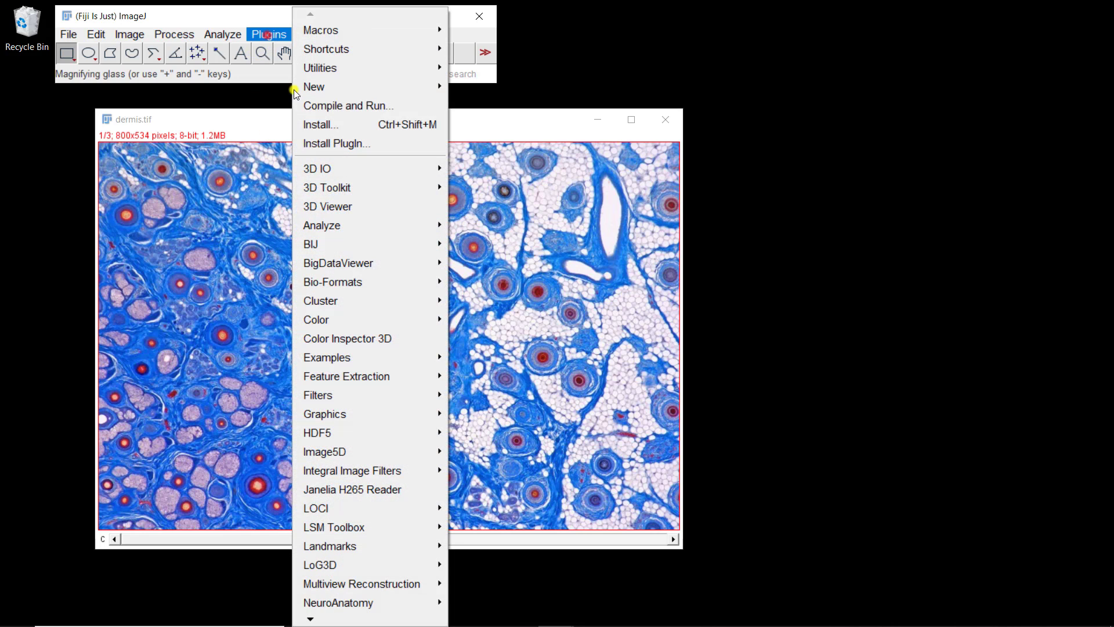
left_click(344, 618)
left_click(343, 619)
left_click(344, 618)
left_click(343, 619)
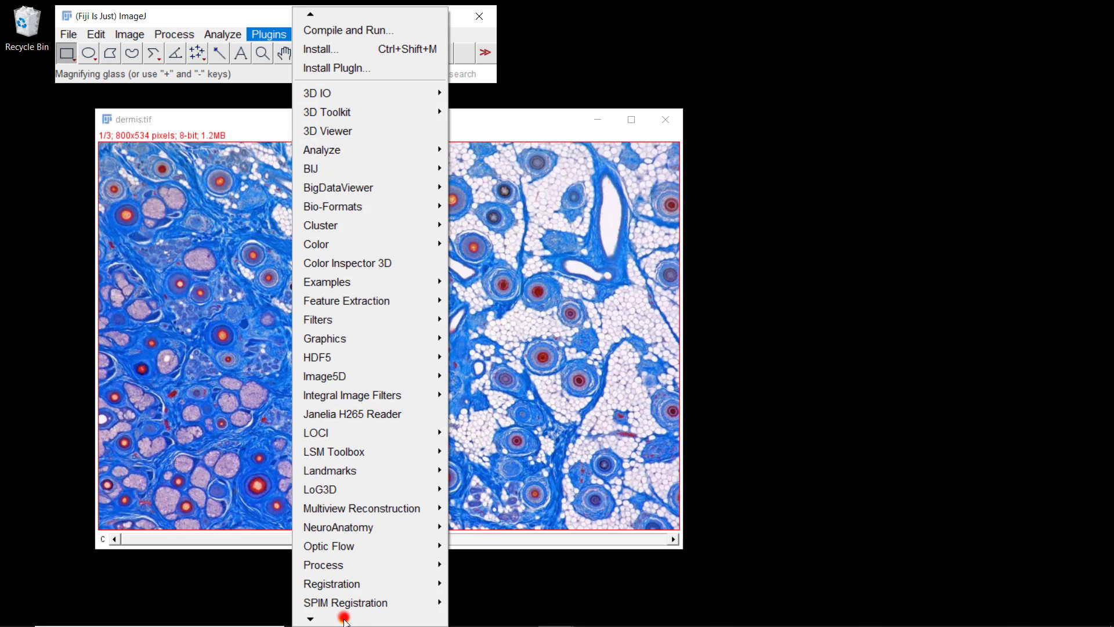
left_click(344, 618)
mouse_move(347, 606)
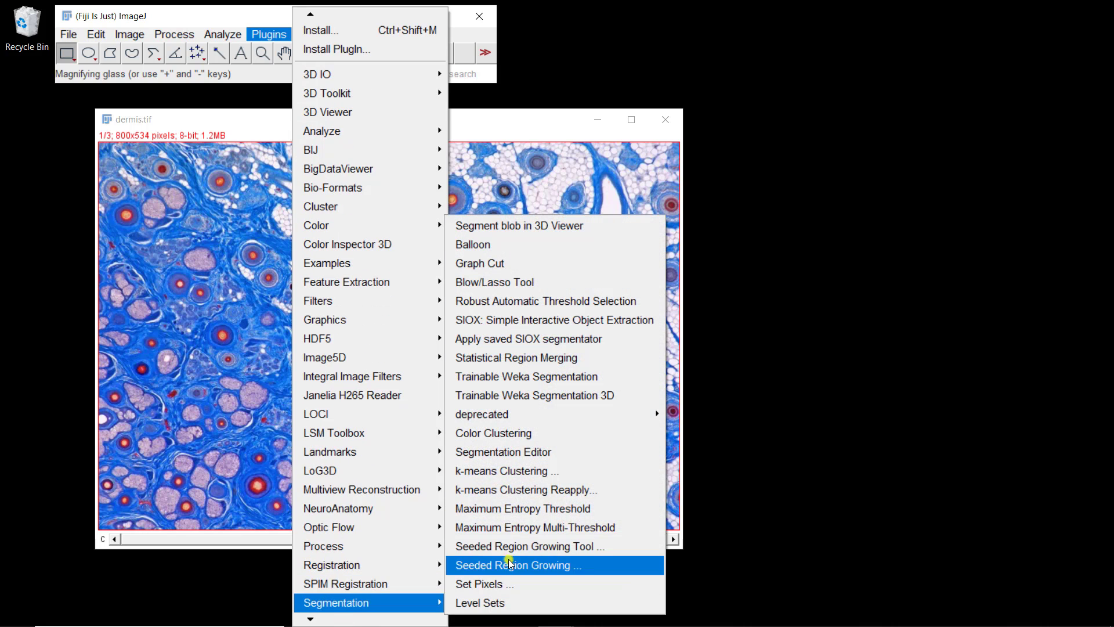
left_click(511, 473)
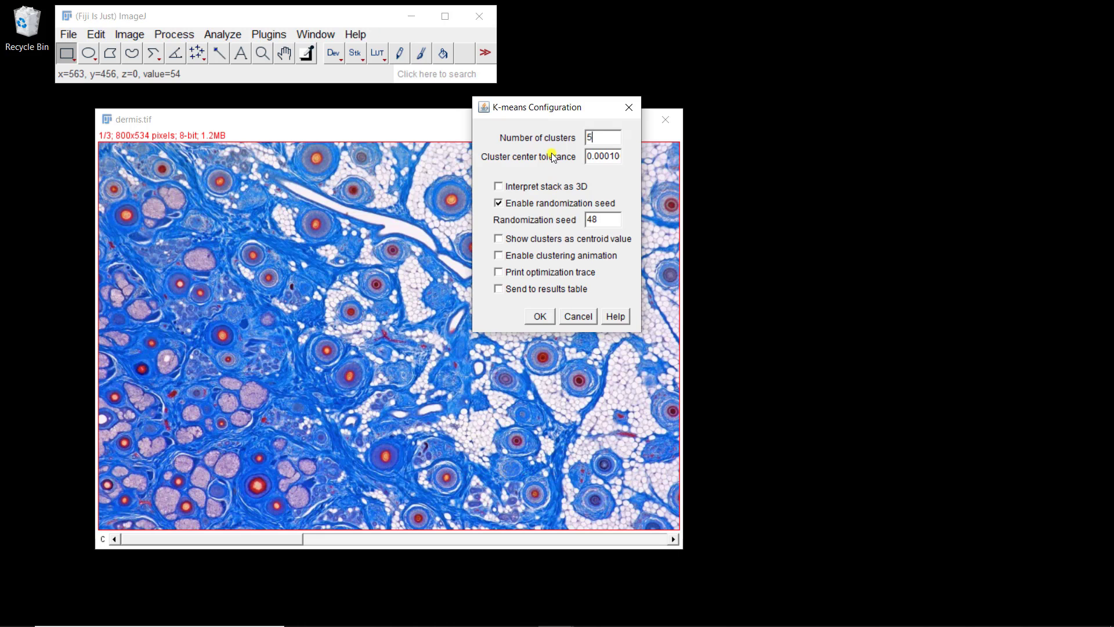
key("Return")
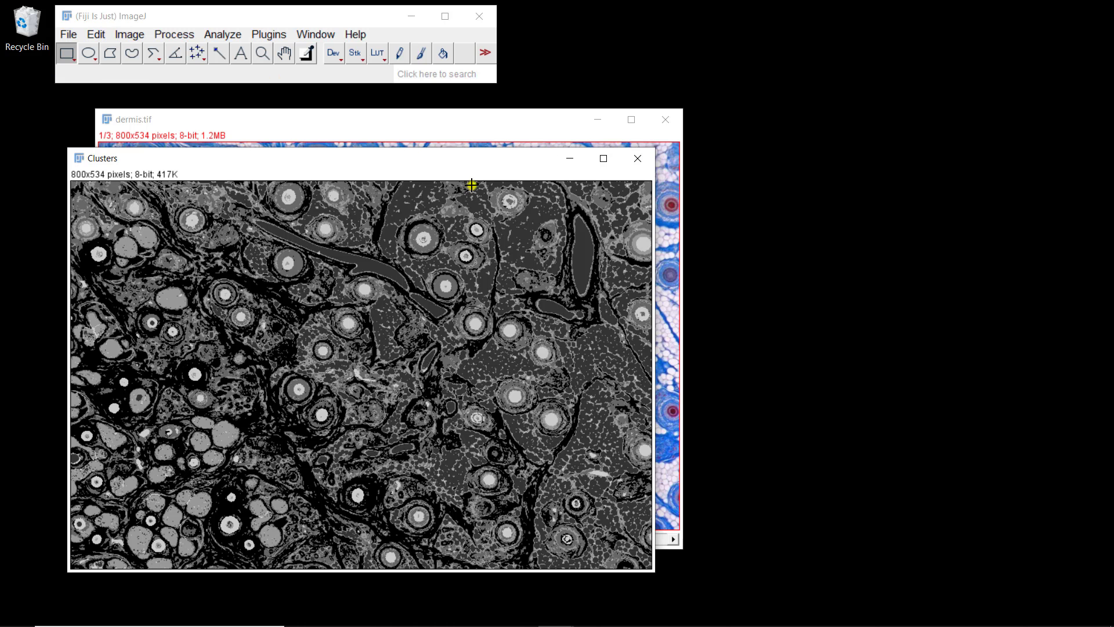
- Move the Clusters window aside so the original dermis image is partly uncovered
left_click(393, 163)
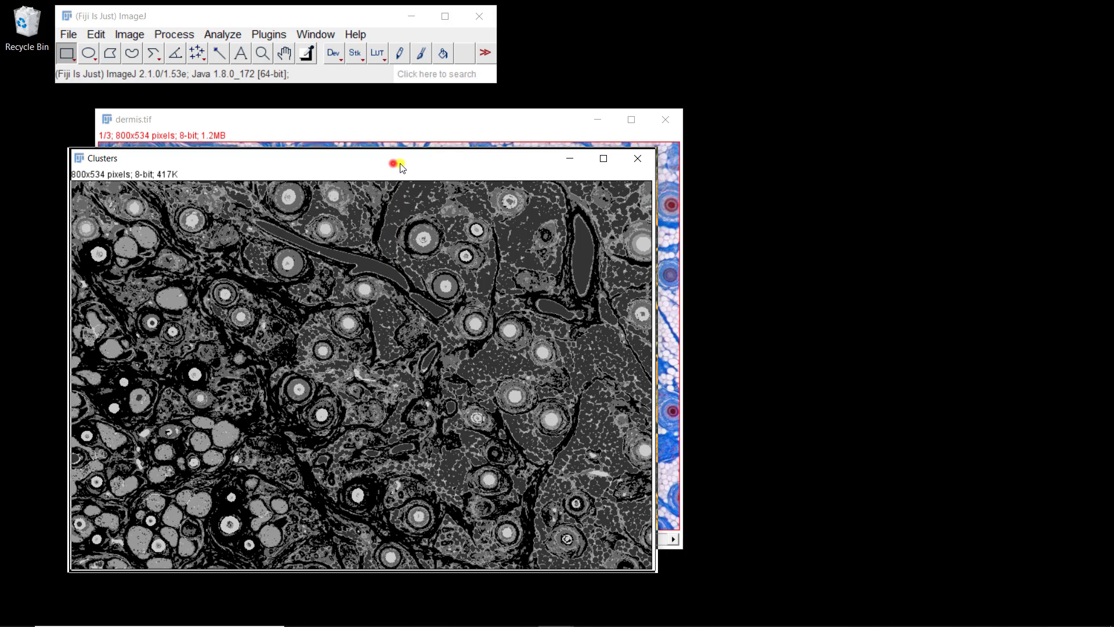
left_click_drag(400, 164, 677, 125)
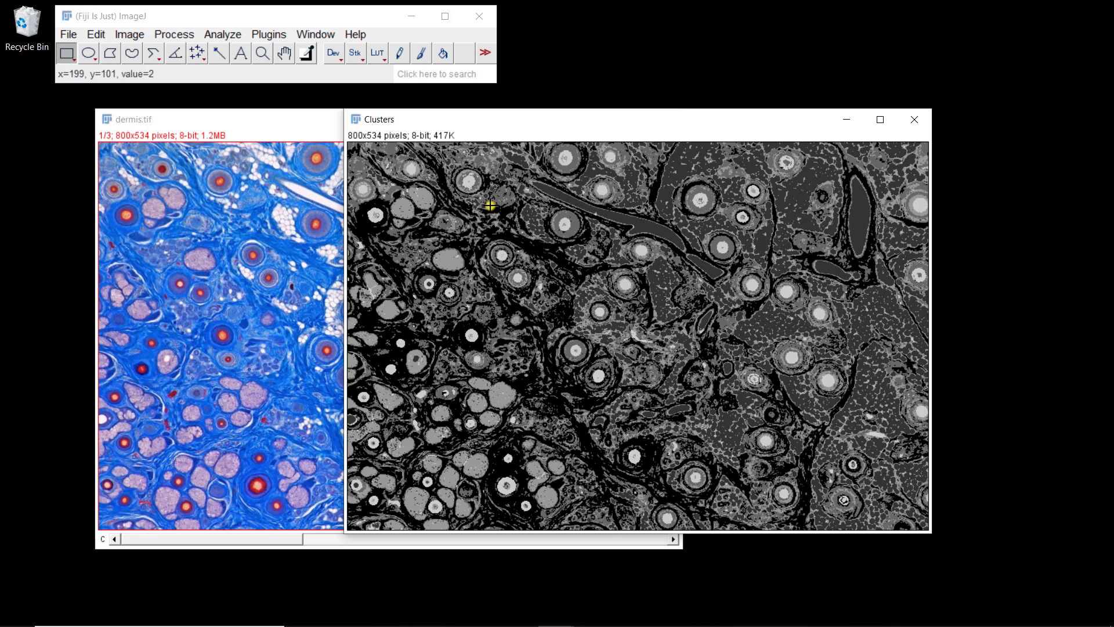
left_click_drag(571, 121, 575, 112)
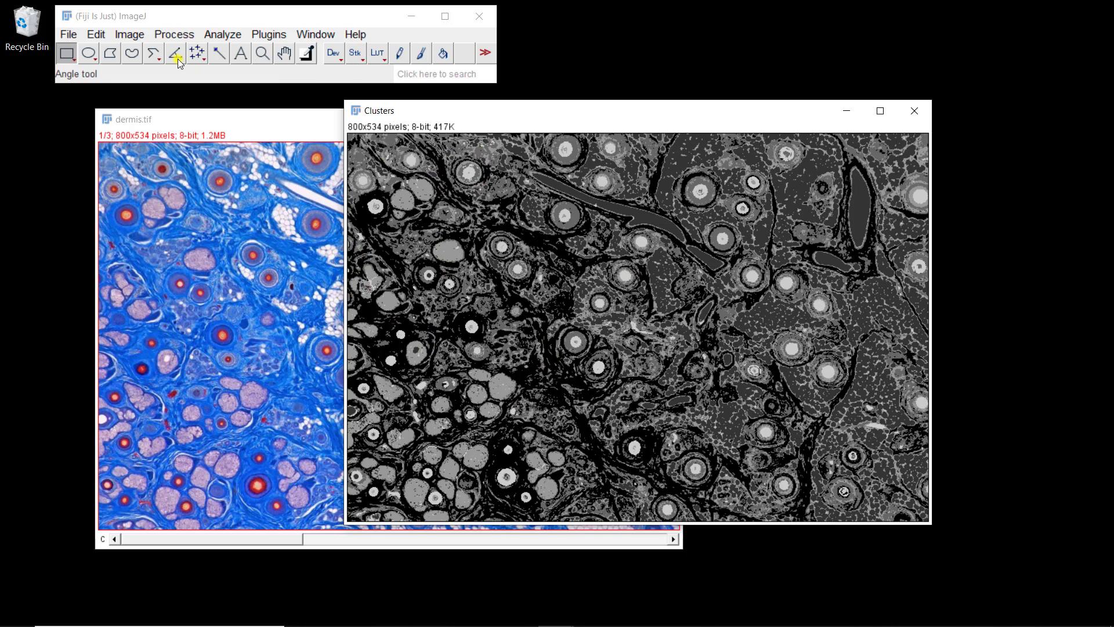
- Threshold the Clusters image to the range 0 to 0 with dark background and apply it as a binary mask
left_click(136, 36)
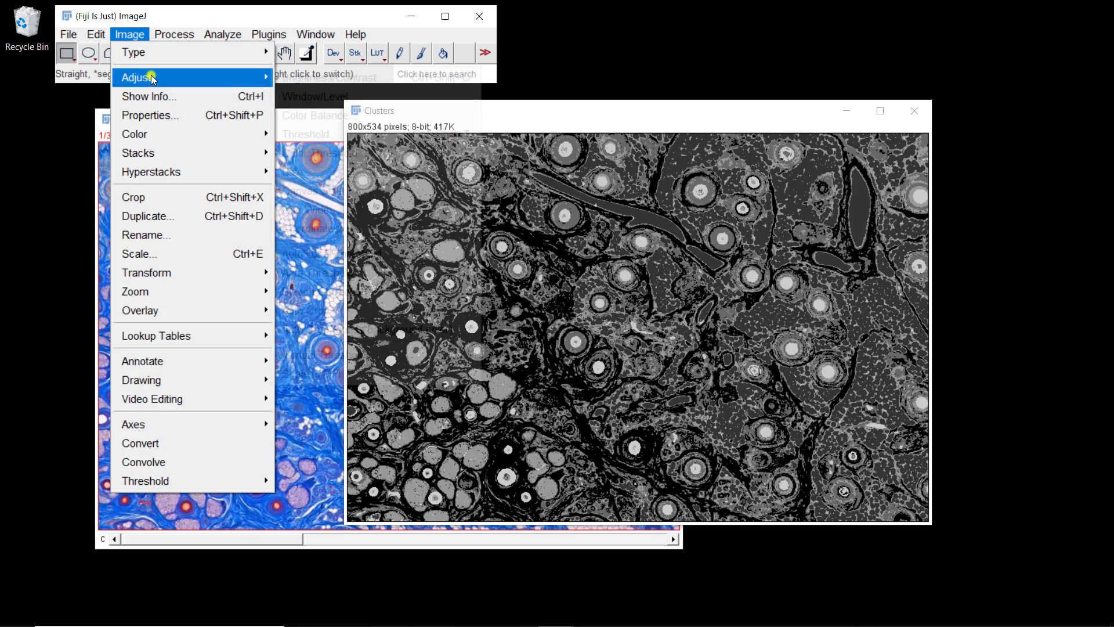
mouse_move(158, 77)
left_click(321, 134)
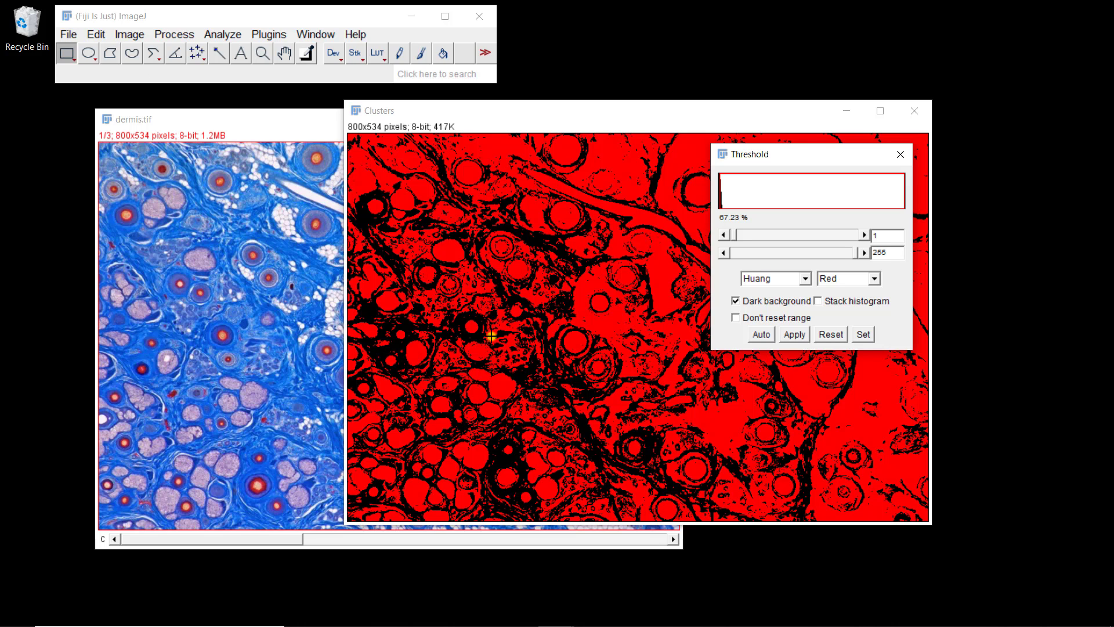
left_click(765, 301)
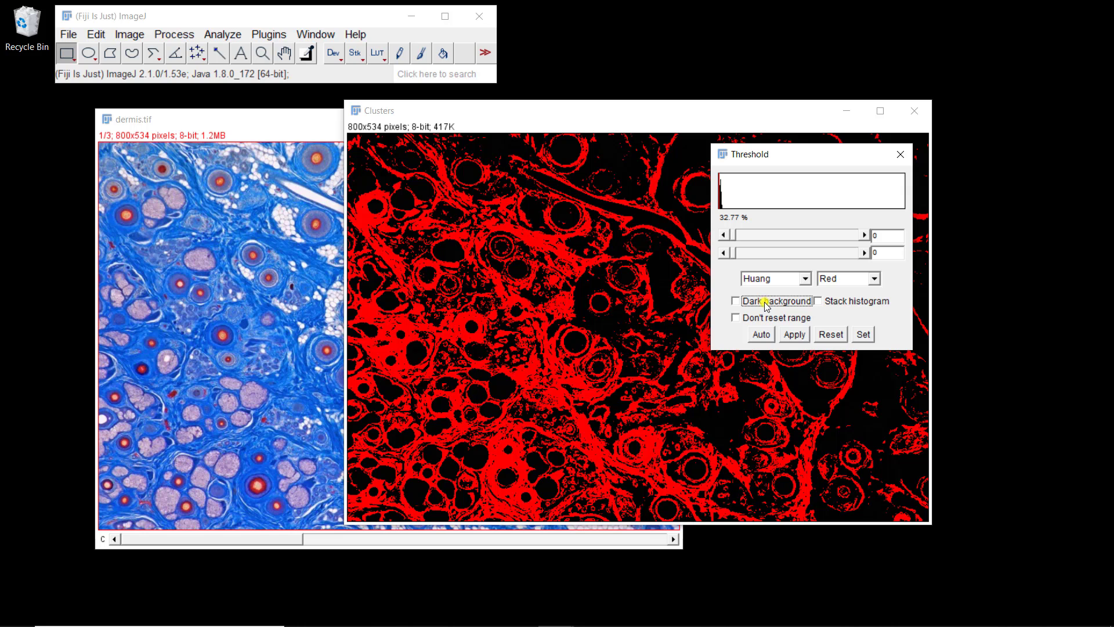
left_click(764, 301)
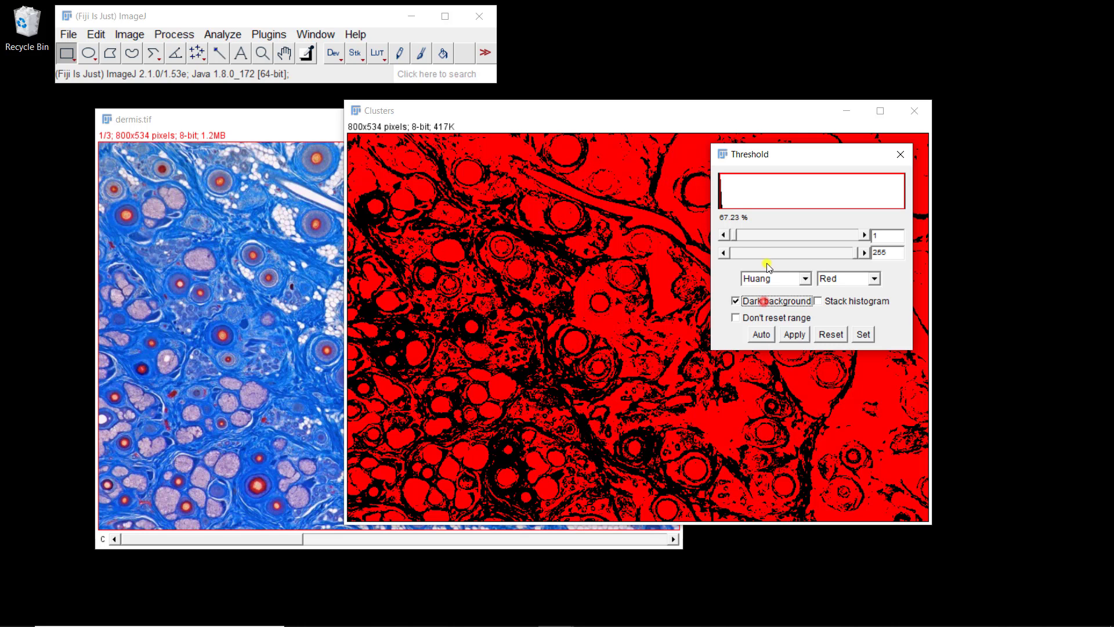
left_click_drag(735, 238, 732, 235)
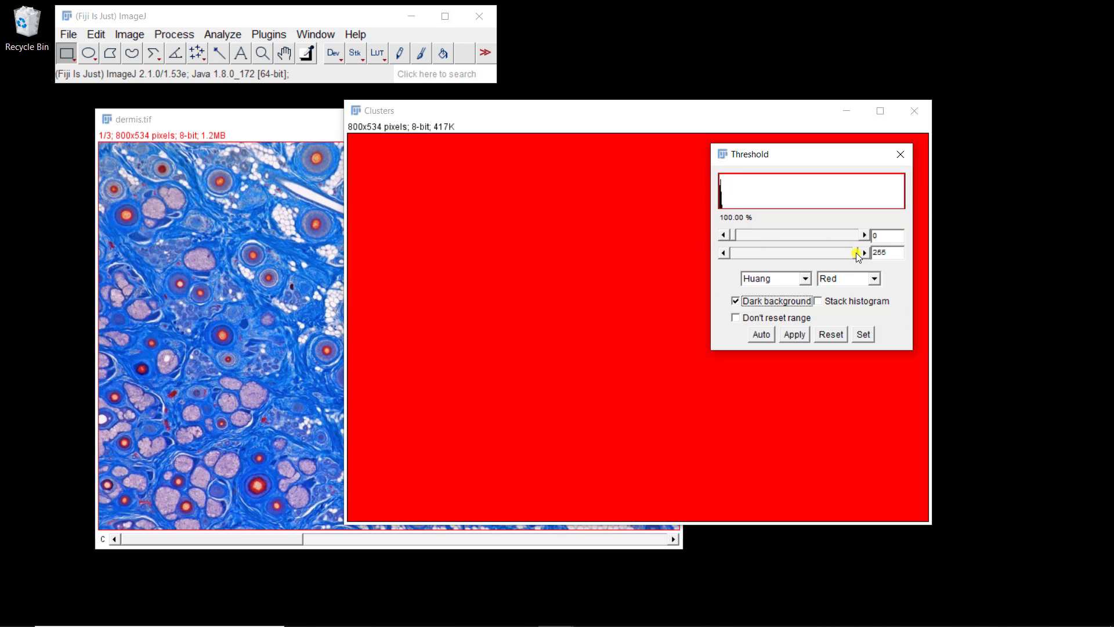
left_click_drag(857, 256, 734, 254)
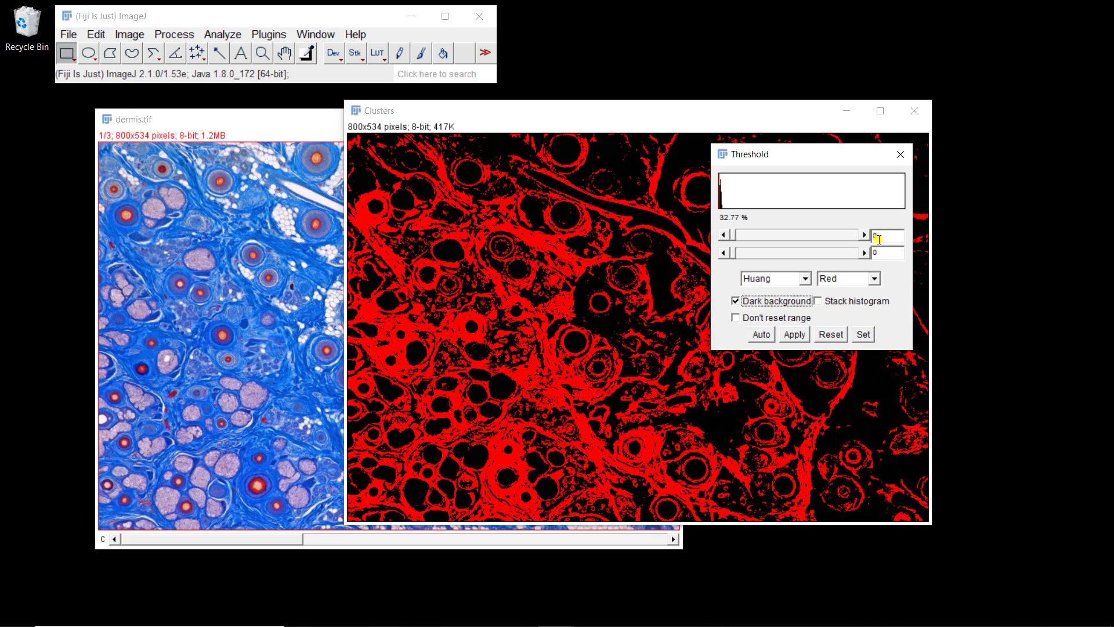
left_click(794, 336)
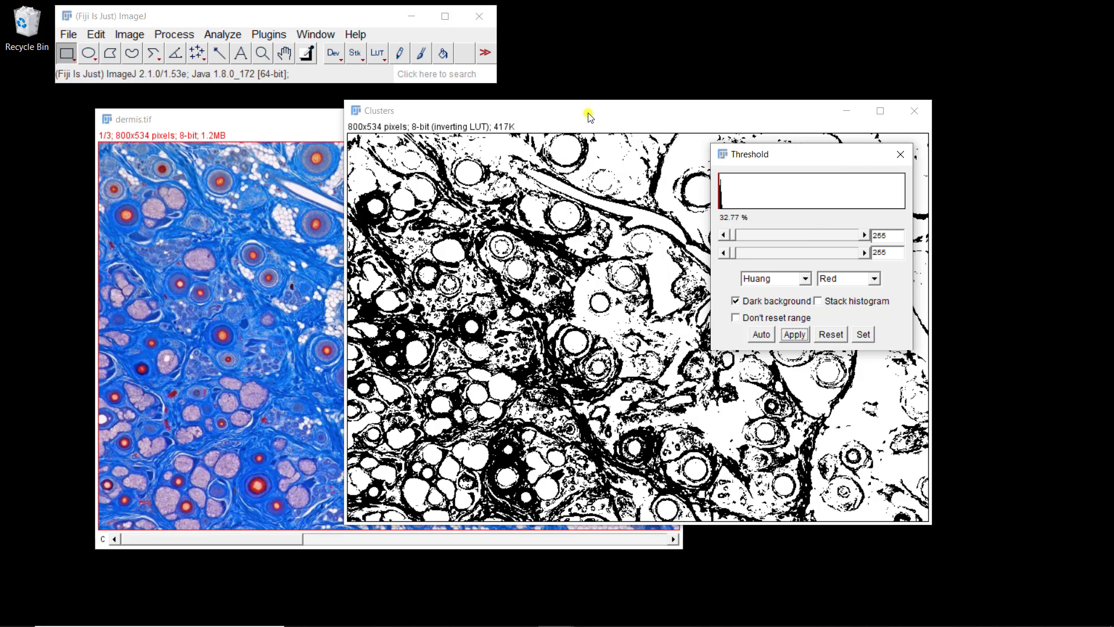
- Configure the measurements to record area and area fraction, without mean gray value or stack position
left_click_drag(587, 116, 527, 142)
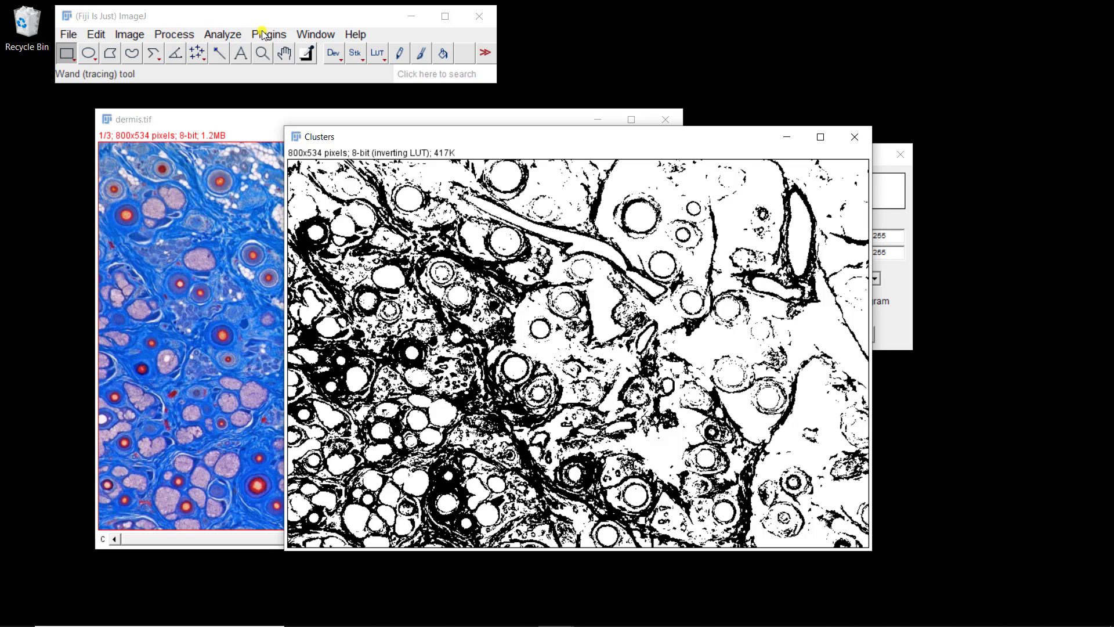
left_click(226, 37)
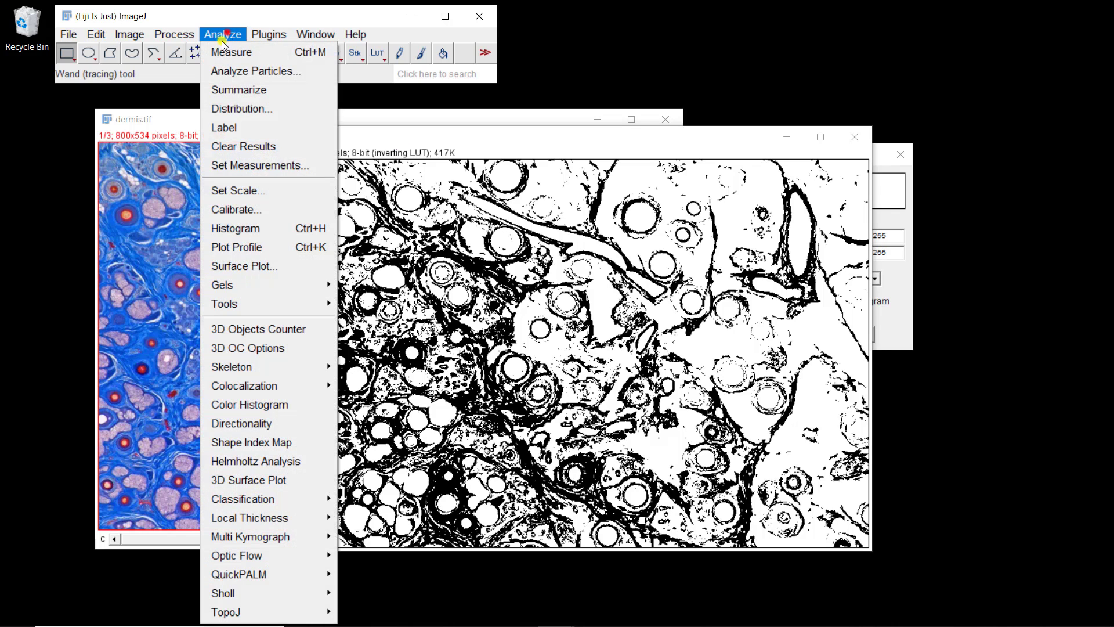
left_click(250, 168)
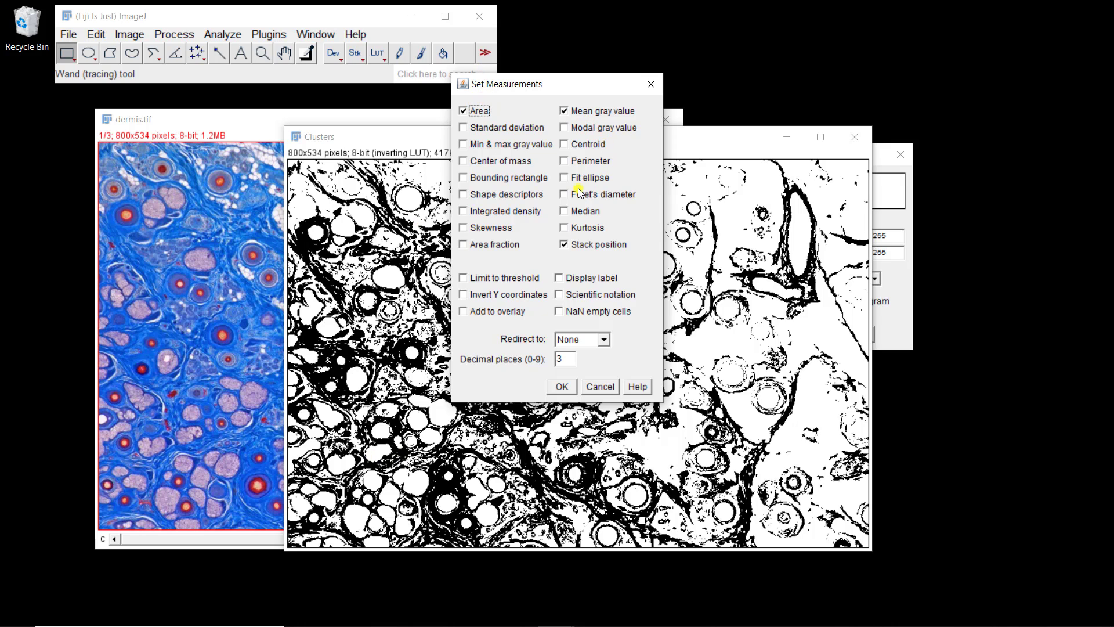
left_click(479, 244)
left_click(593, 245)
left_click(587, 113)
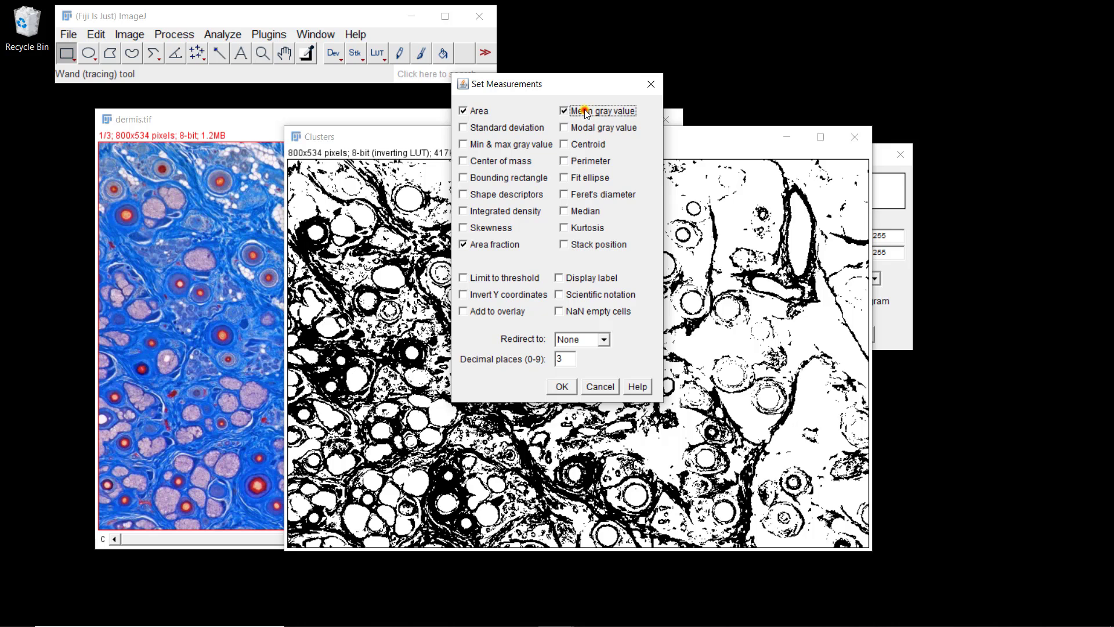
left_click(561, 386)
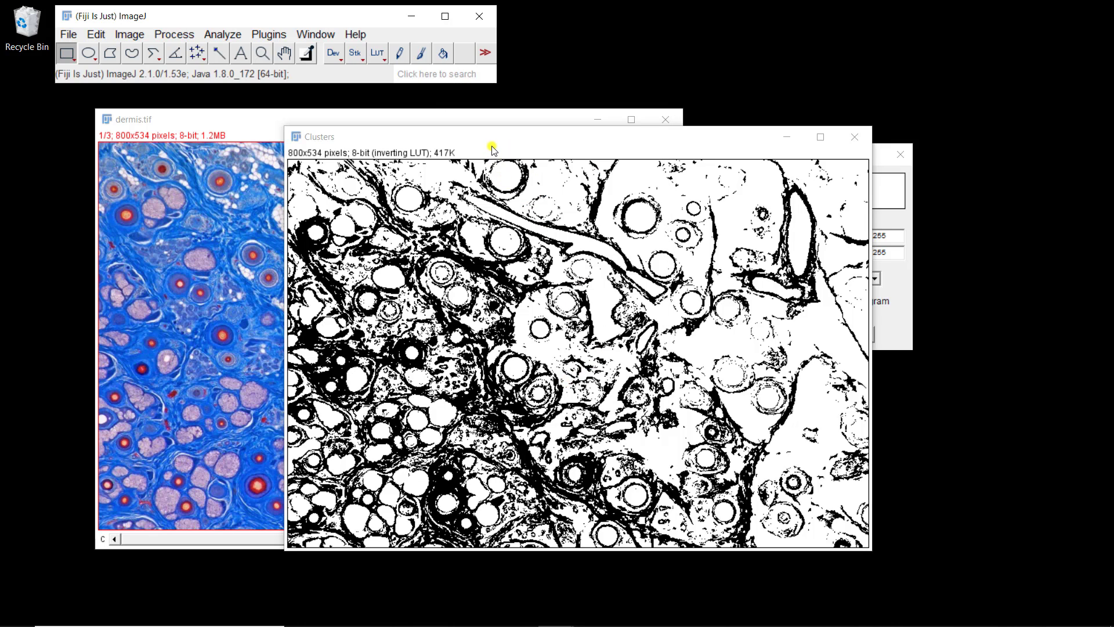
- Measure the area and area fraction of the binary Clusters mask, and bring its window in front of the results
left_click(246, 35)
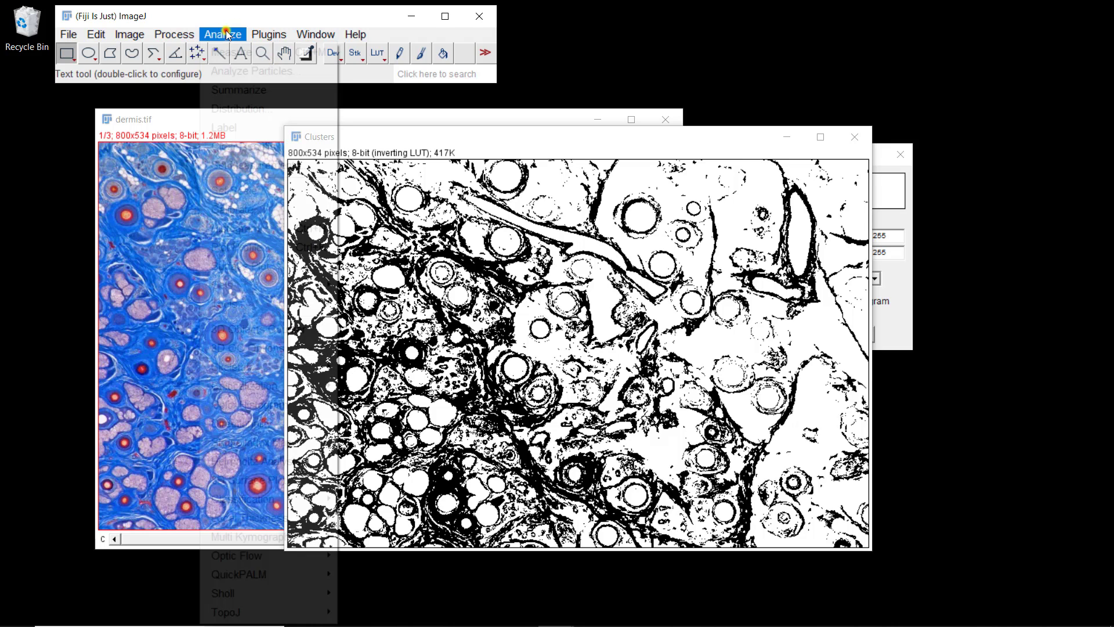
left_click(233, 49)
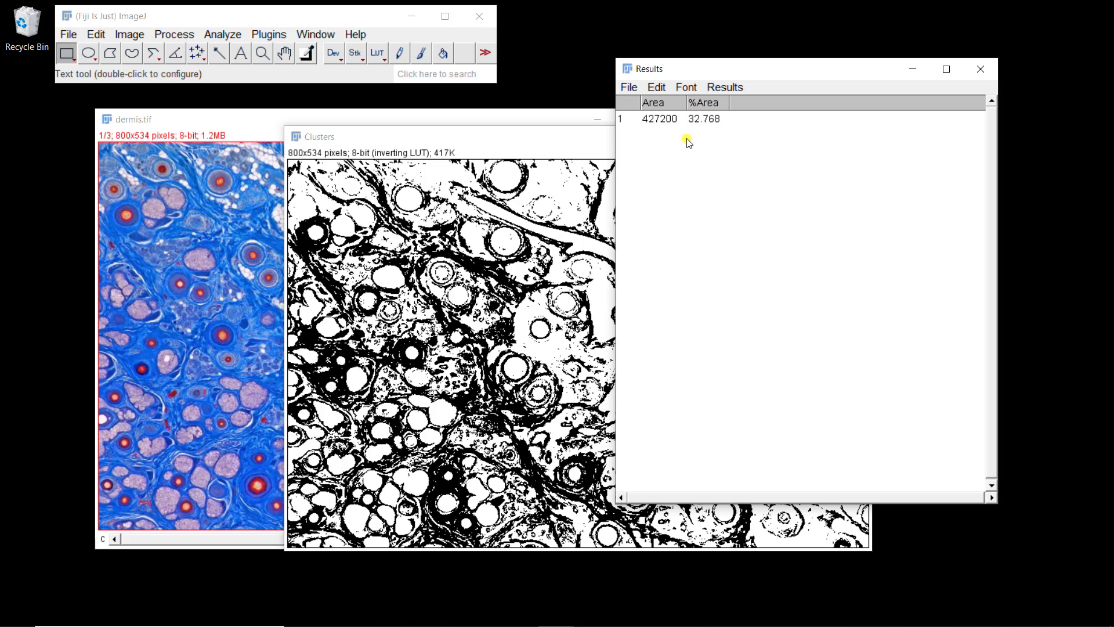
left_click(569, 139)
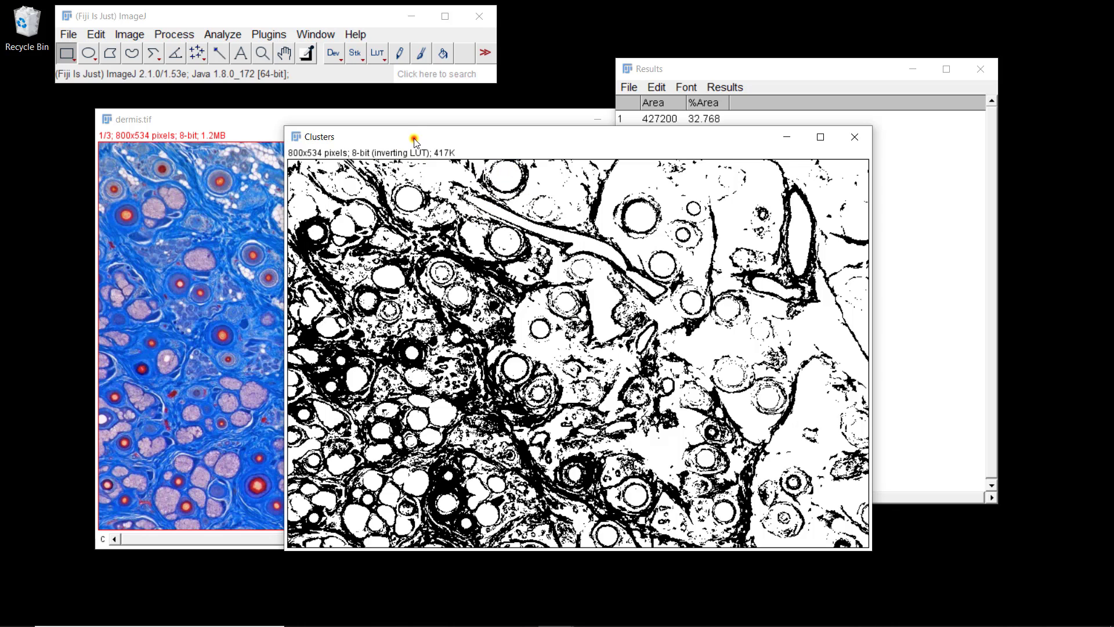
left_click_drag(415, 141, 433, 145)
- Rerun k-means clustering on the original dermis image with 5 clusters and randomization seed 48
left_click(268, 120)
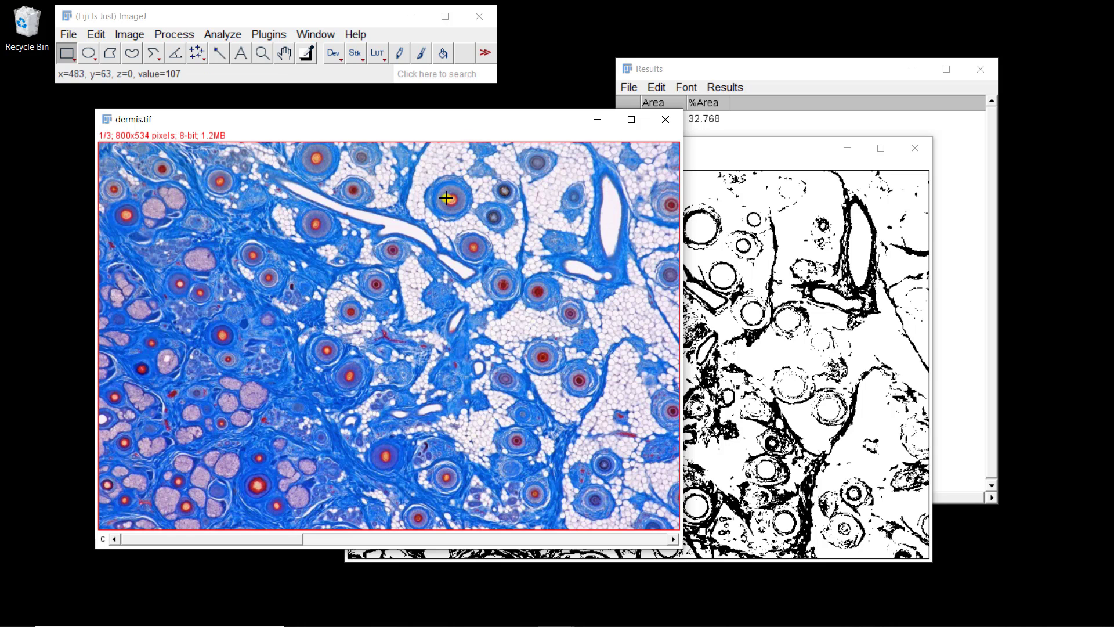
left_click(700, 154)
left_click(288, 124)
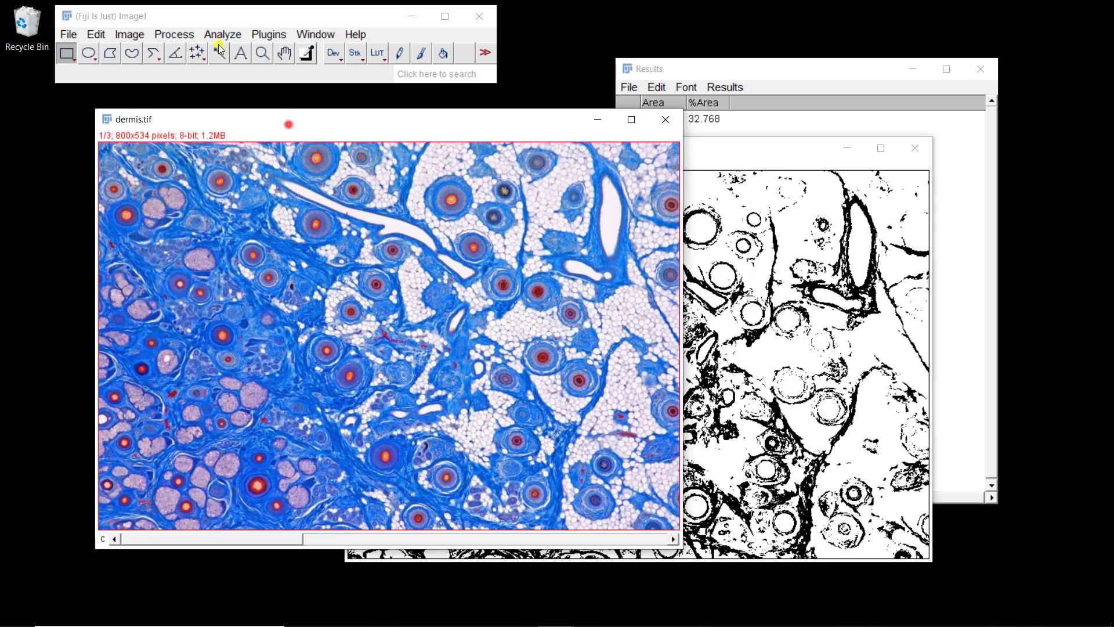
left_click(269, 34)
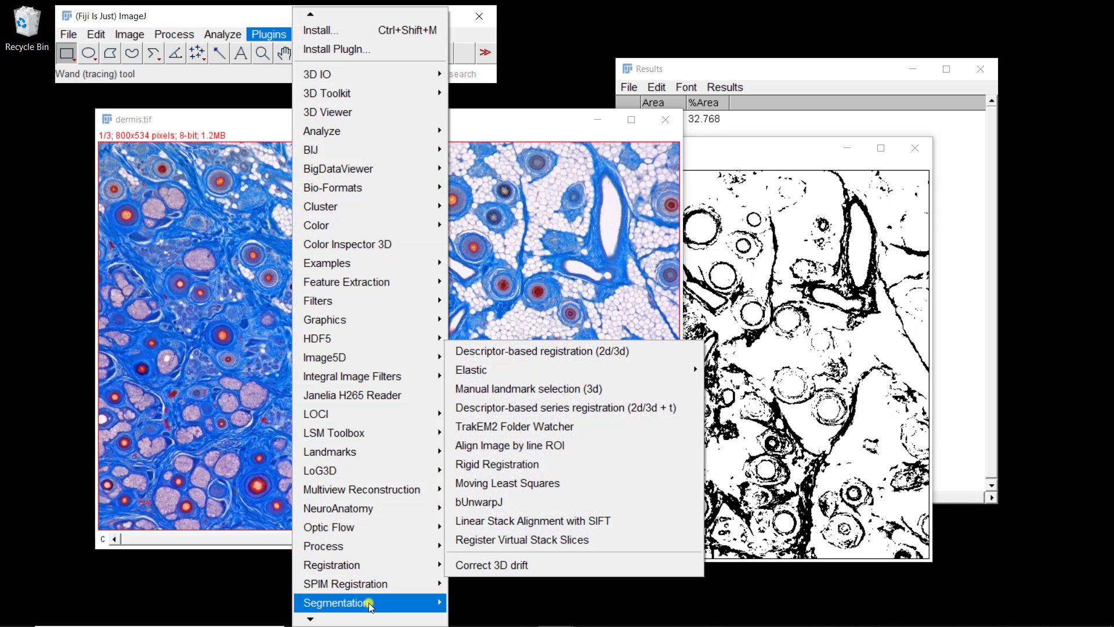
mouse_move(371, 603)
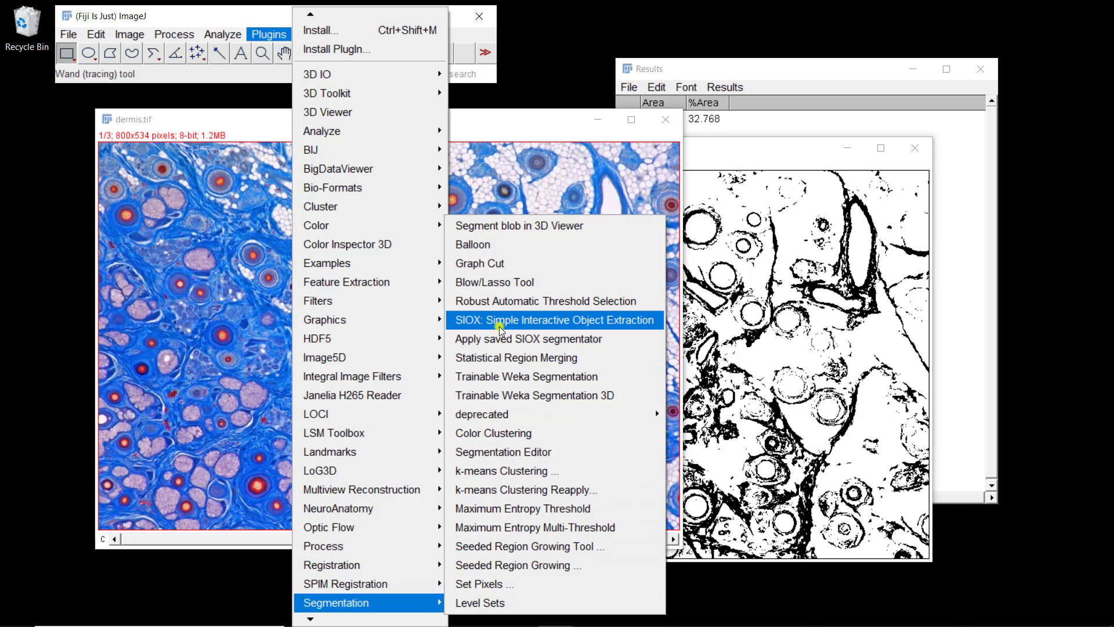
left_click(490, 470)
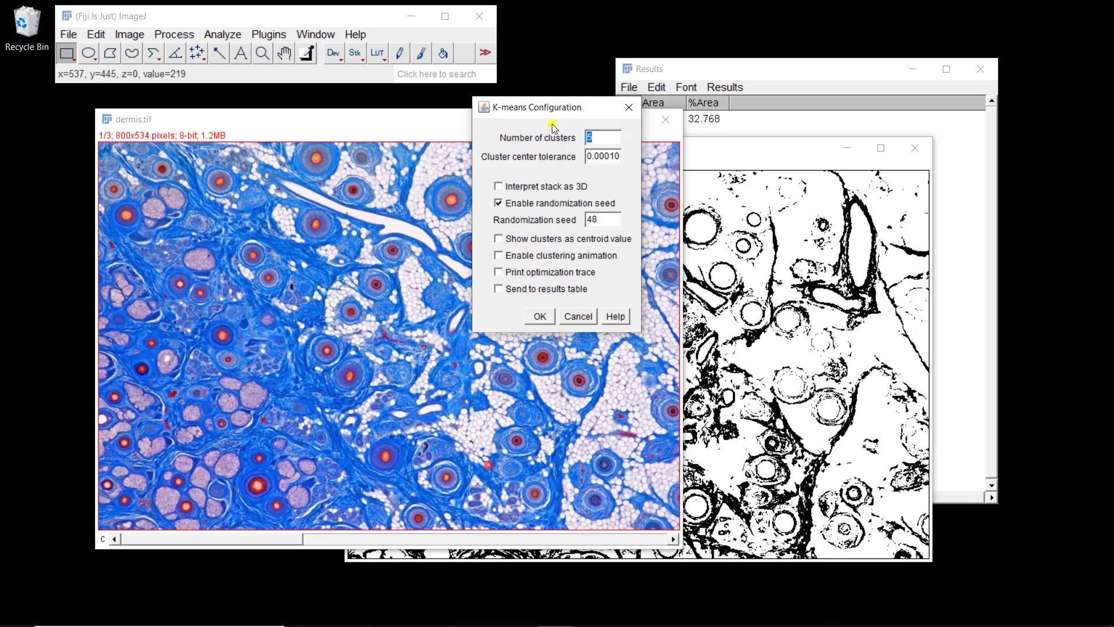
left_click(540, 318)
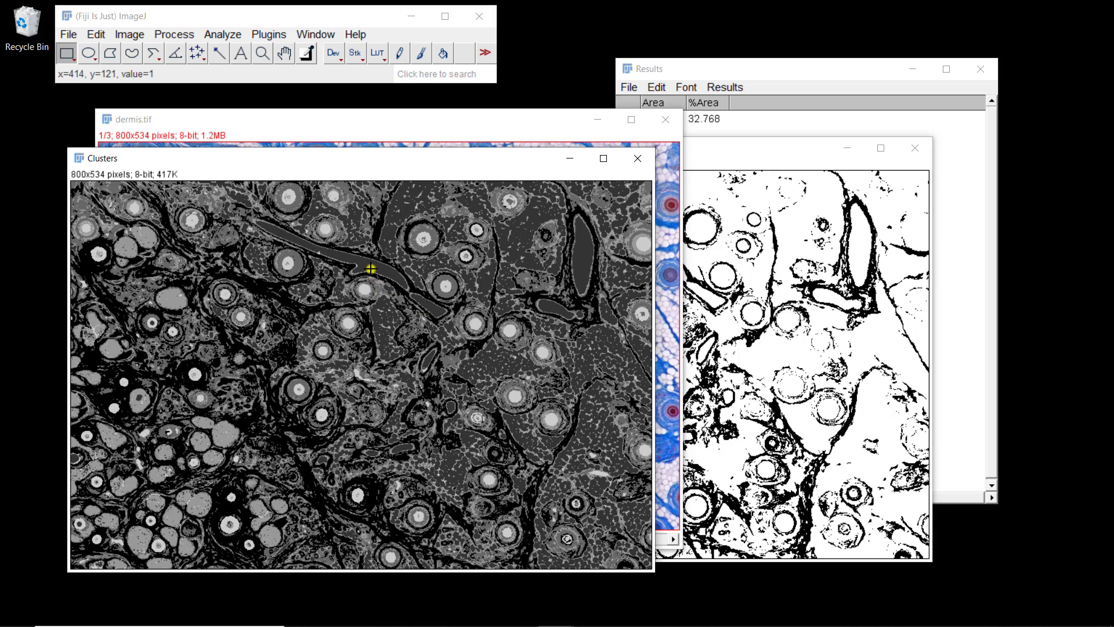
- Threshold the new 5-cluster Clusters image to the range 1 to 1 with dark background and apply it as a binary mask
left_click(129, 34)
mouse_move(142, 81)
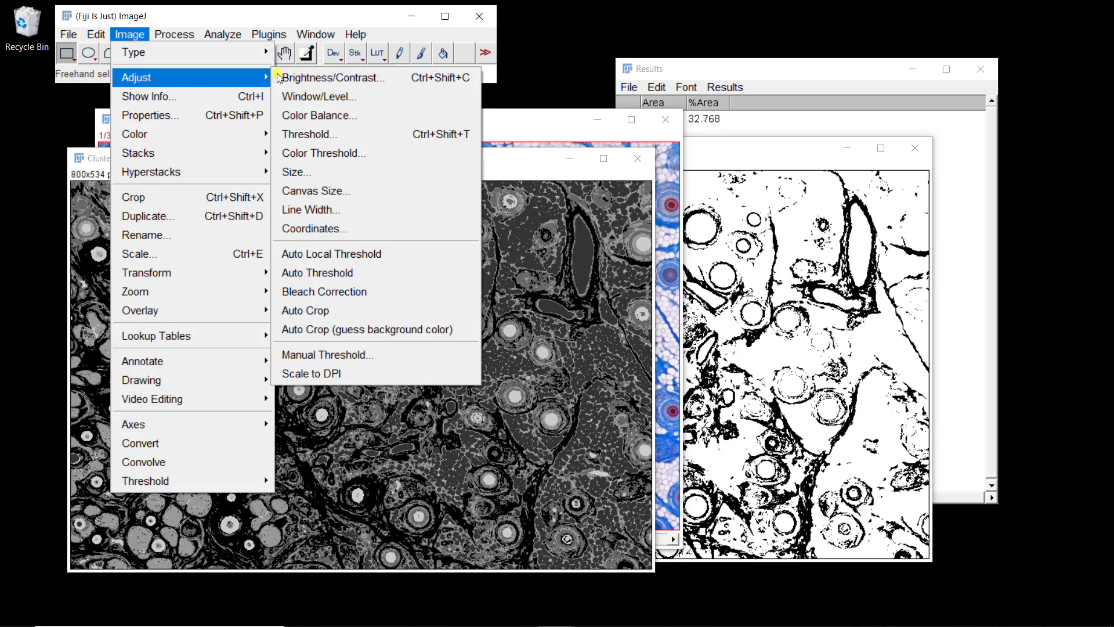
left_click(312, 137)
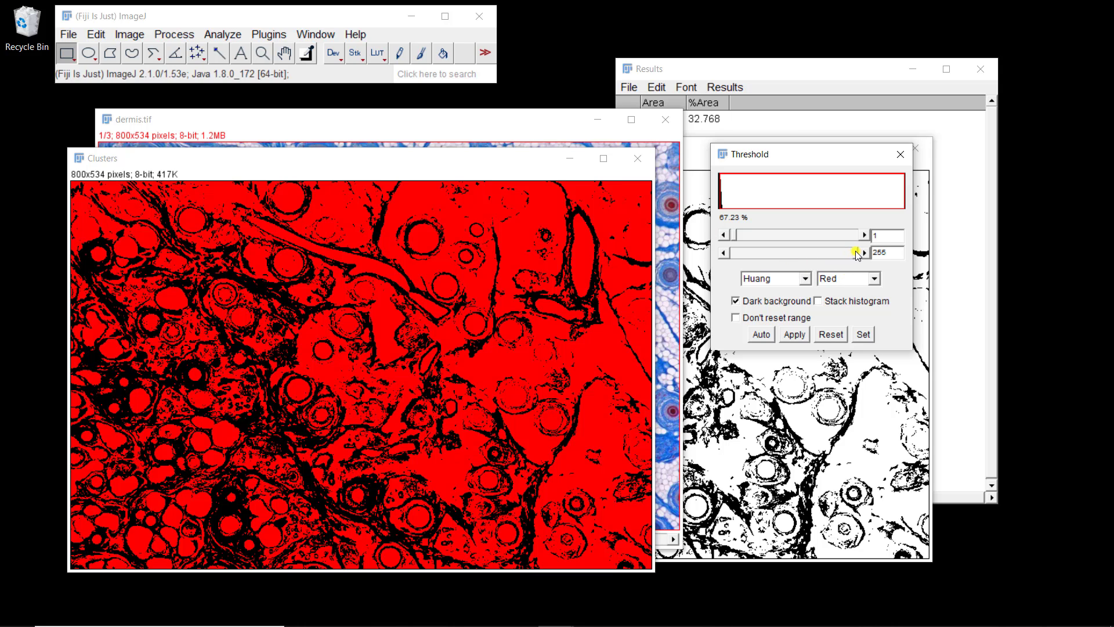
left_click_drag(856, 254, 733, 259)
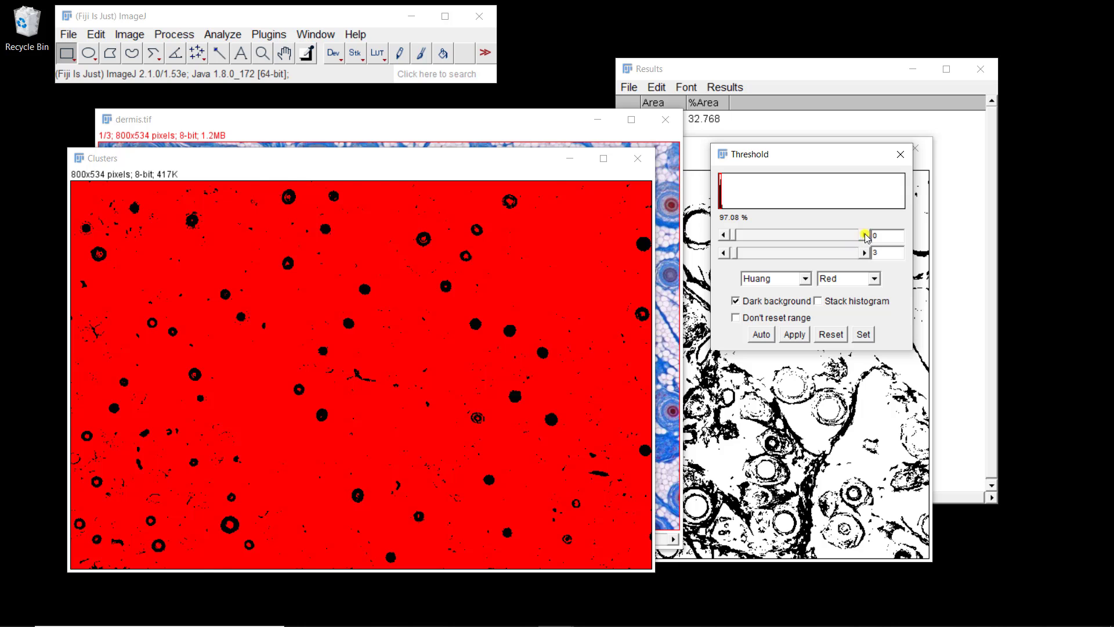
left_click(865, 235)
left_click(722, 252)
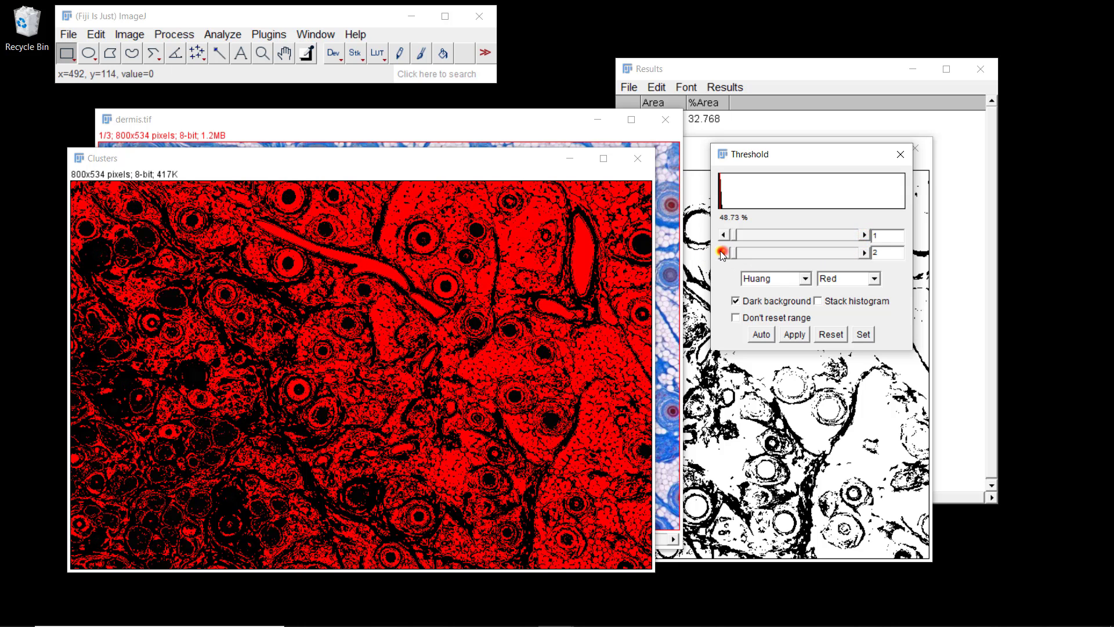
left_click(722, 252)
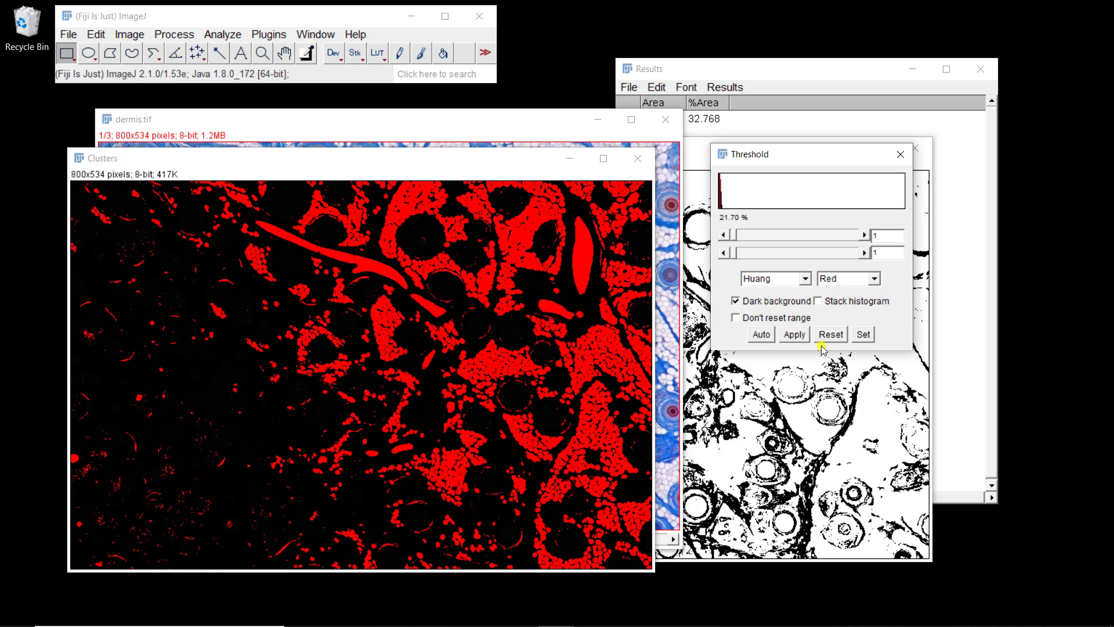
left_click(795, 336)
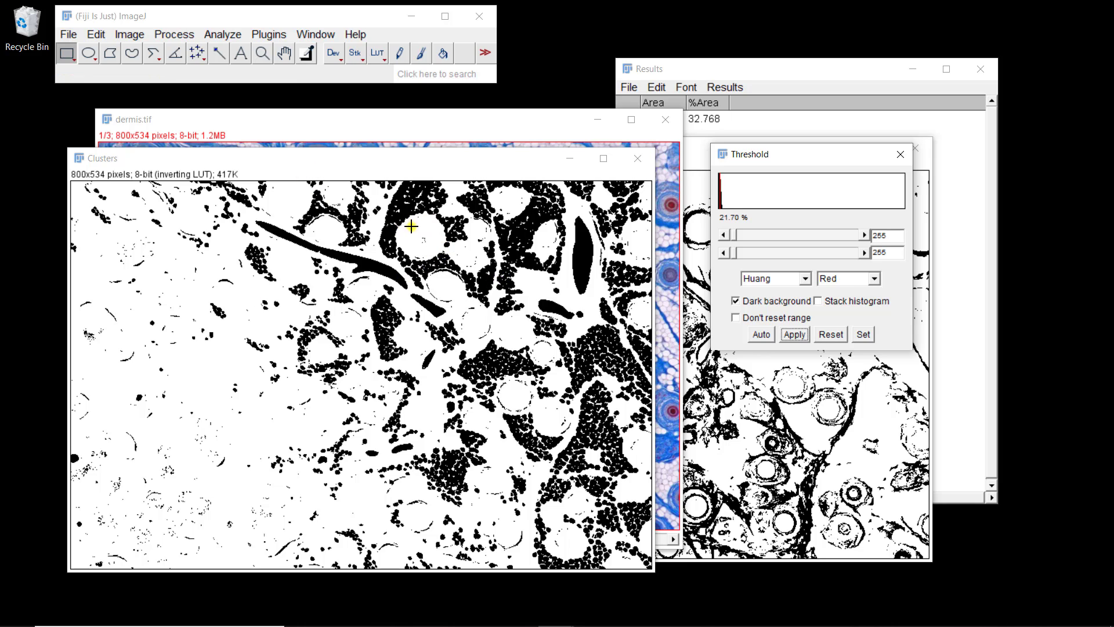
- Invert the new binary Clusters mask and create a selection from the inverted mask
left_click(326, 159)
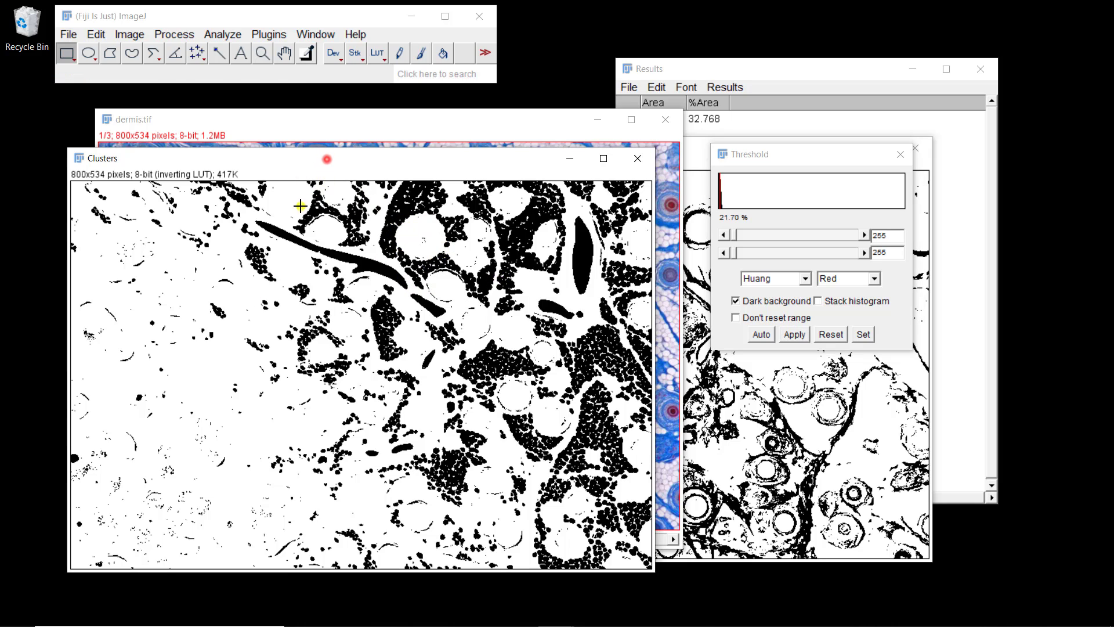
left_click(96, 34)
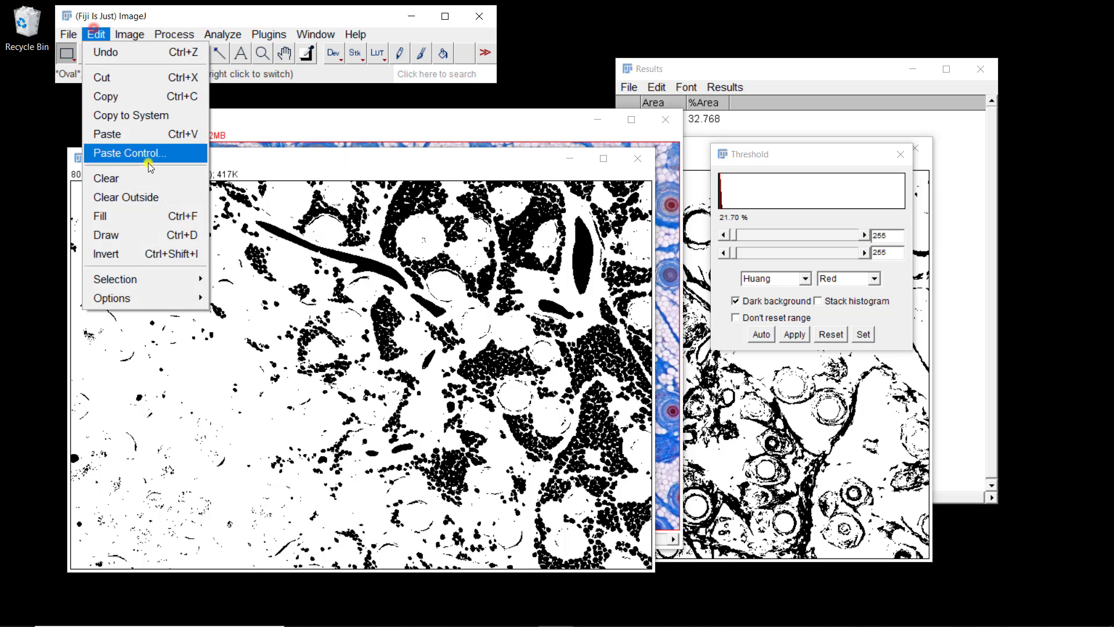
left_click(140, 255)
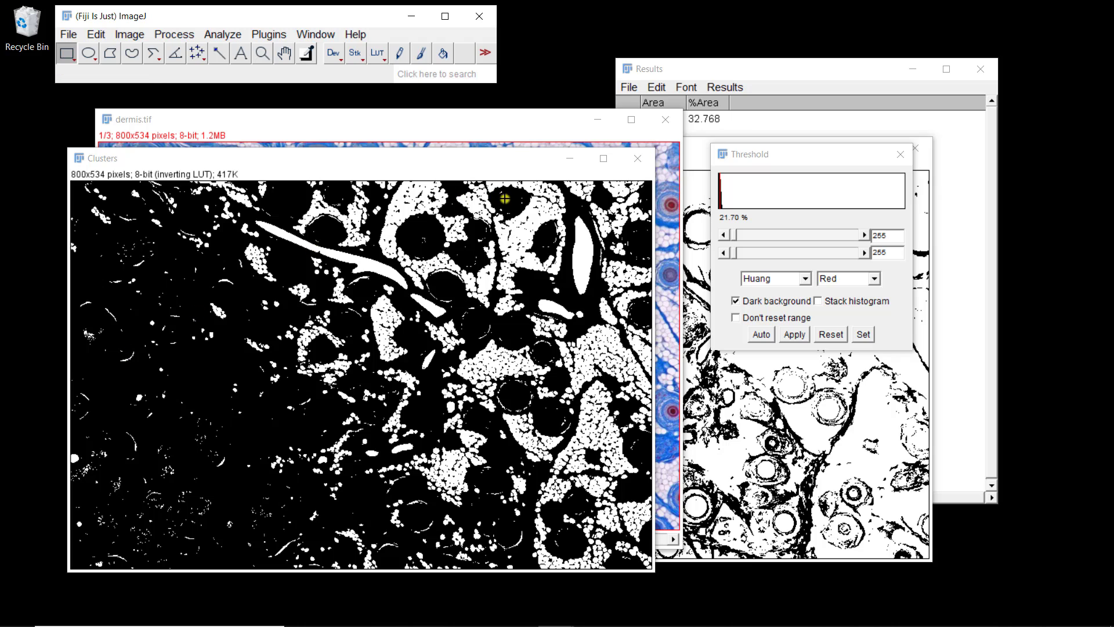
left_click(345, 167)
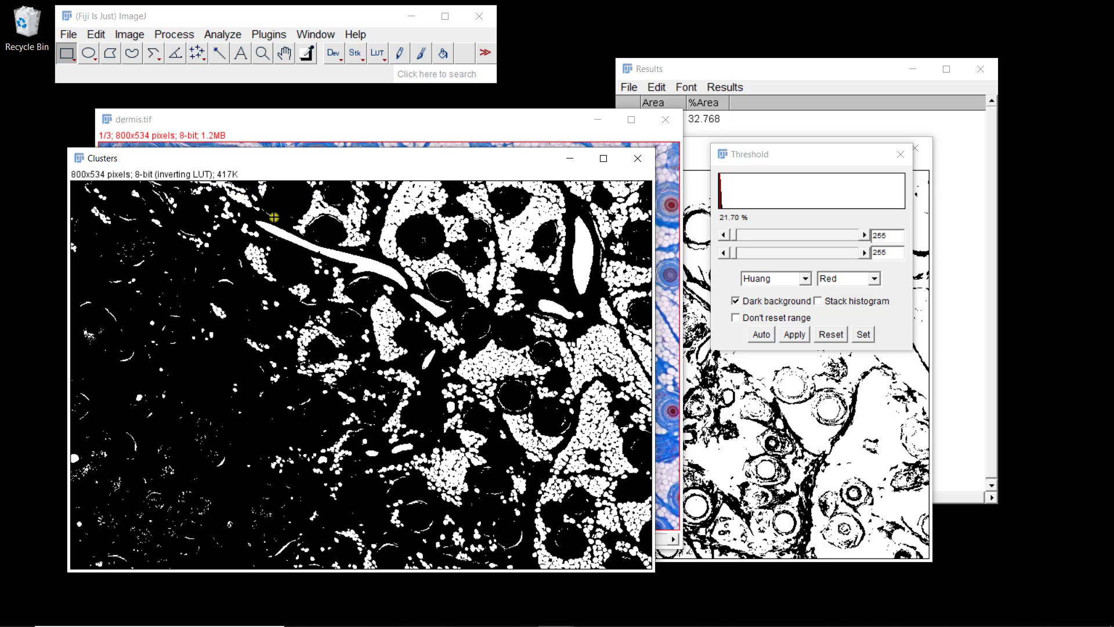
left_click(100, 36)
mouse_move(165, 279)
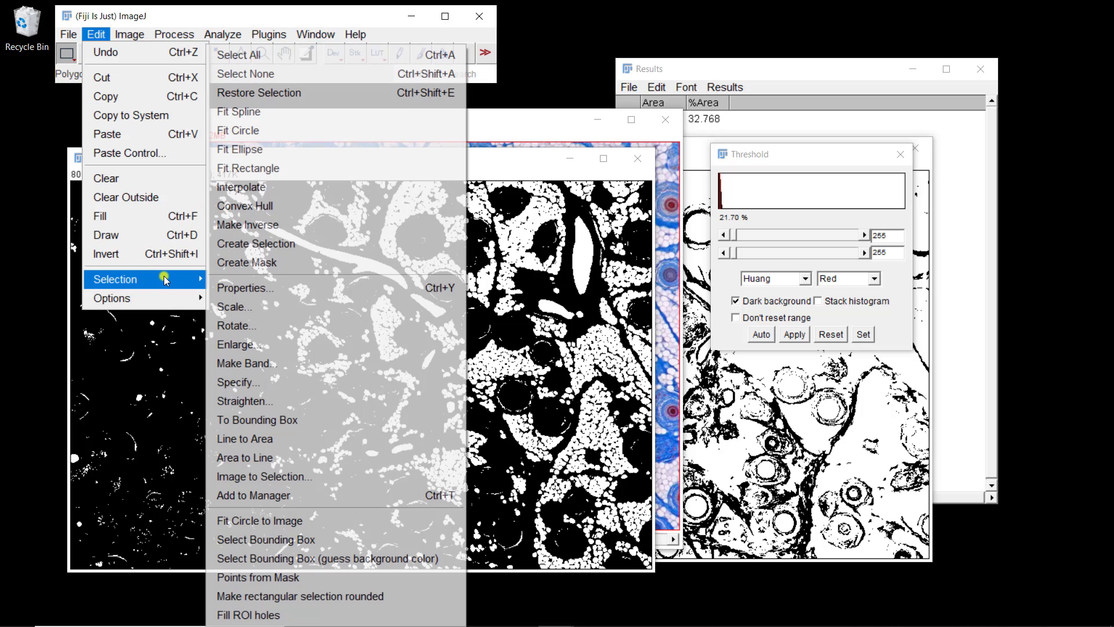
left_click(239, 245)
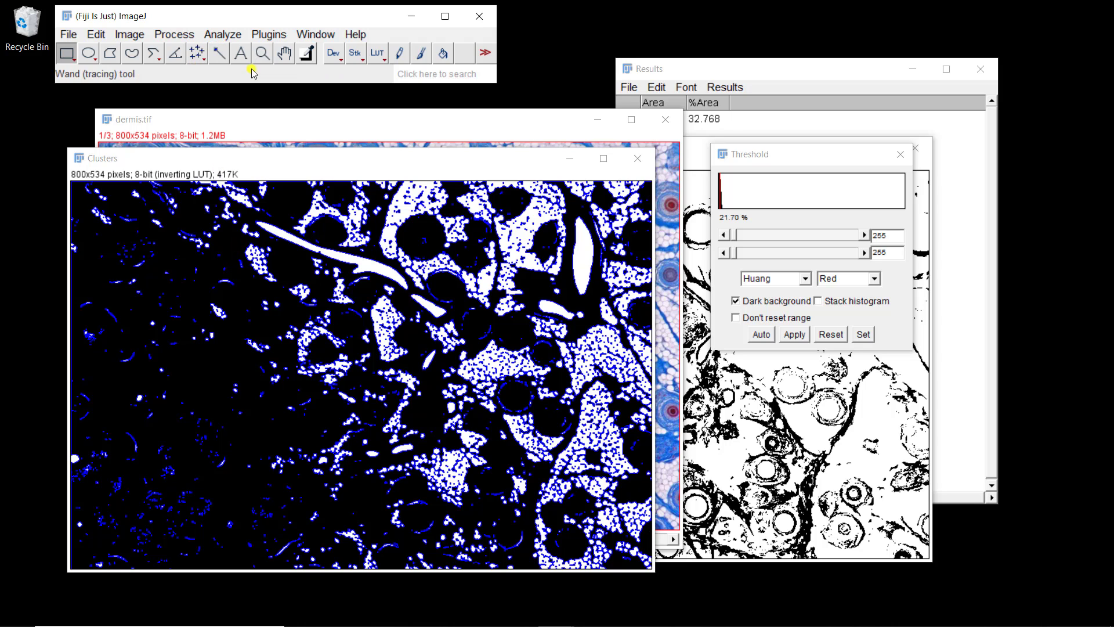
- Open the ROI Manager and add the selection made from the inverted mask to it
left_click(223, 35)
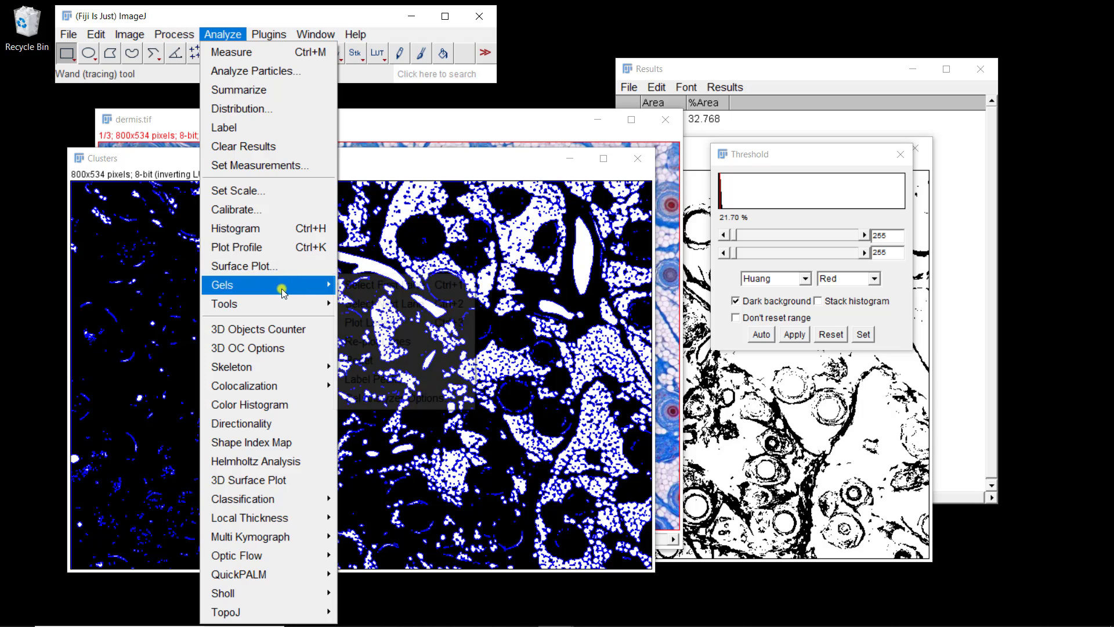
mouse_move(272, 308)
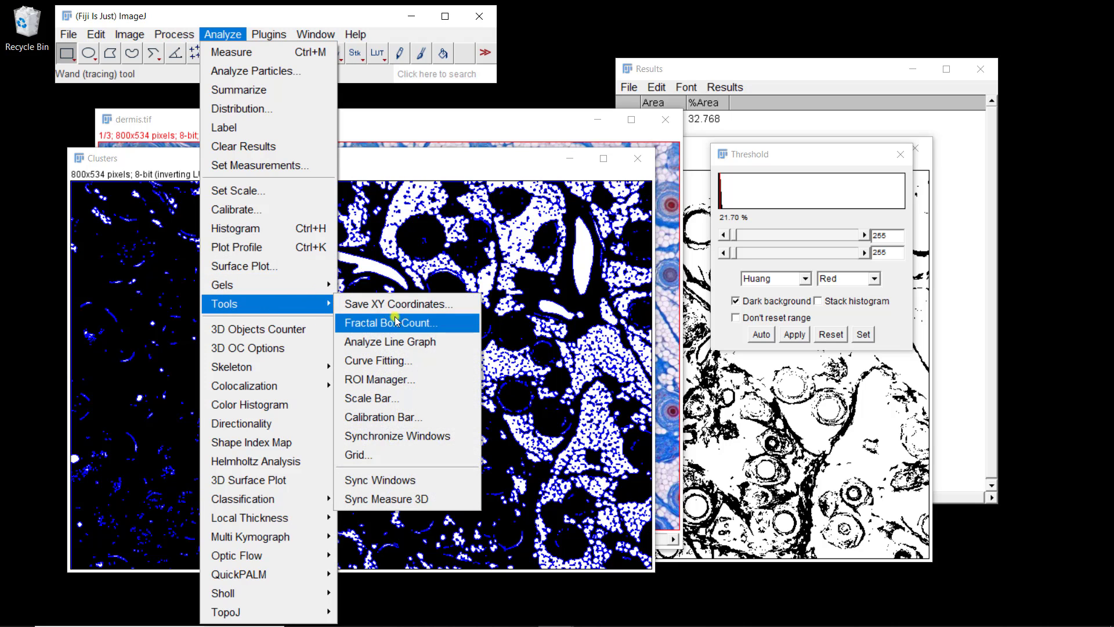
left_click(390, 380)
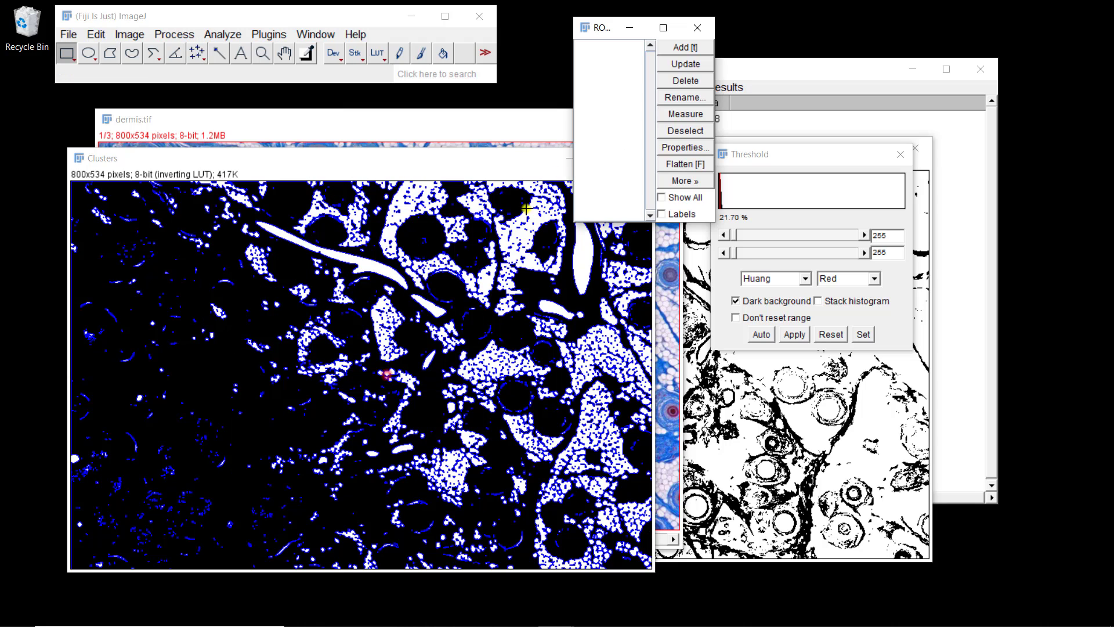
left_click(680, 48)
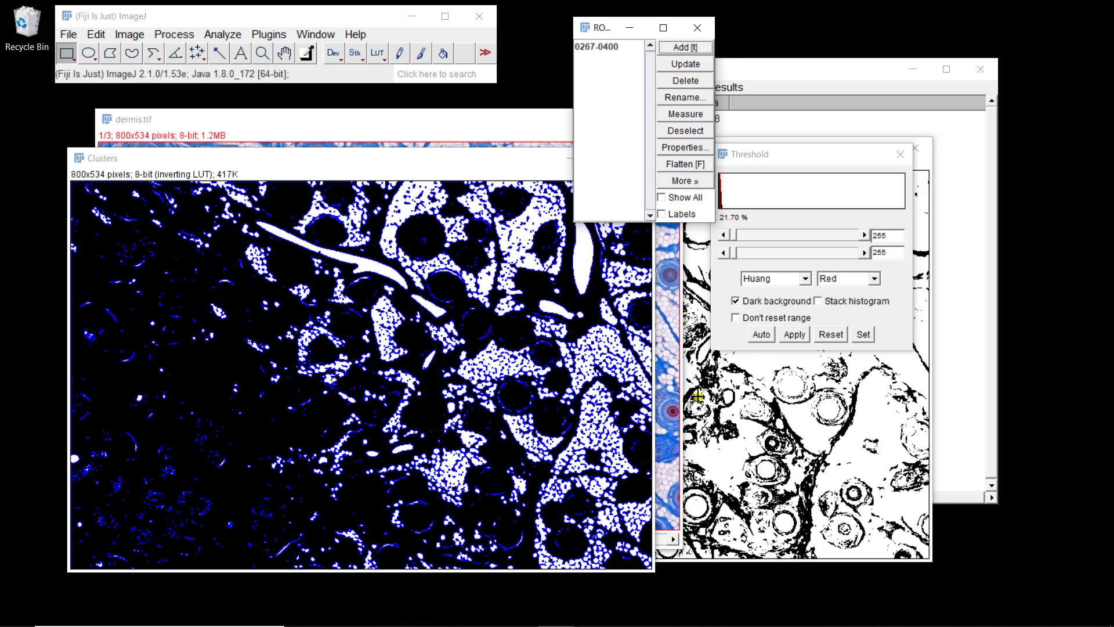
- Bring the first Clusters mask forward, apply the stored ROI to it, and measure its area and area fraction within that region
left_click(719, 433)
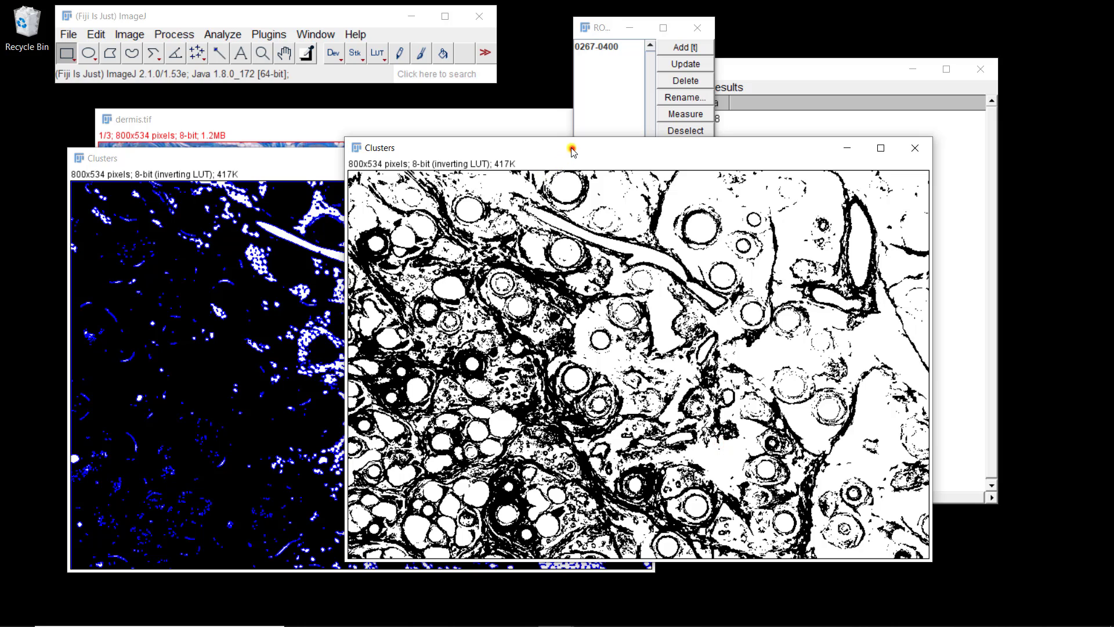
left_click_drag(572, 149, 213, 147)
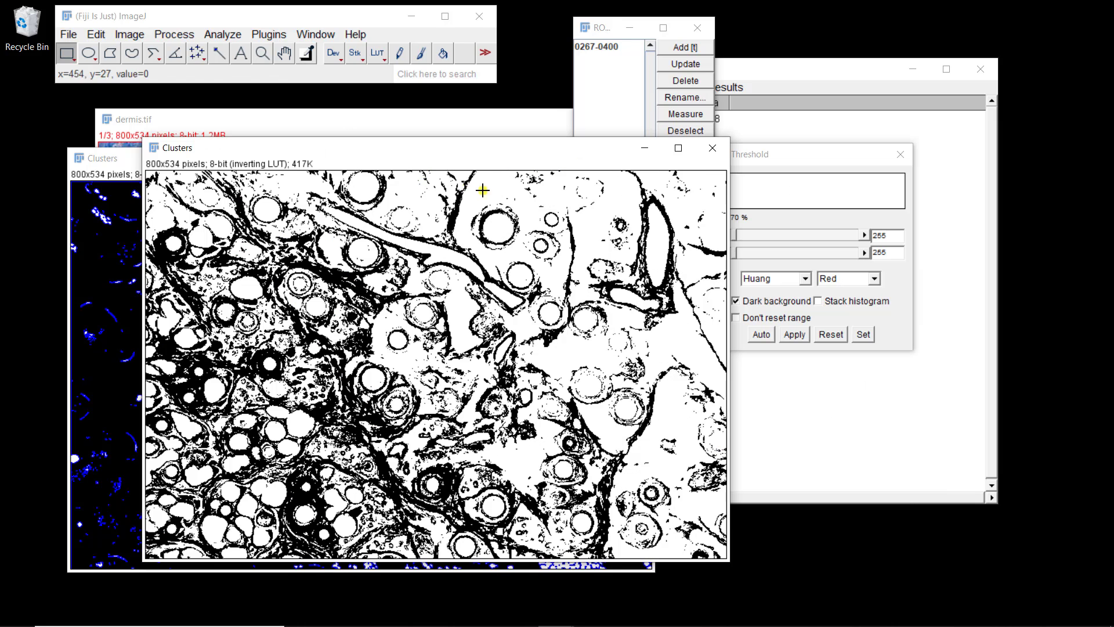
left_click(600, 48)
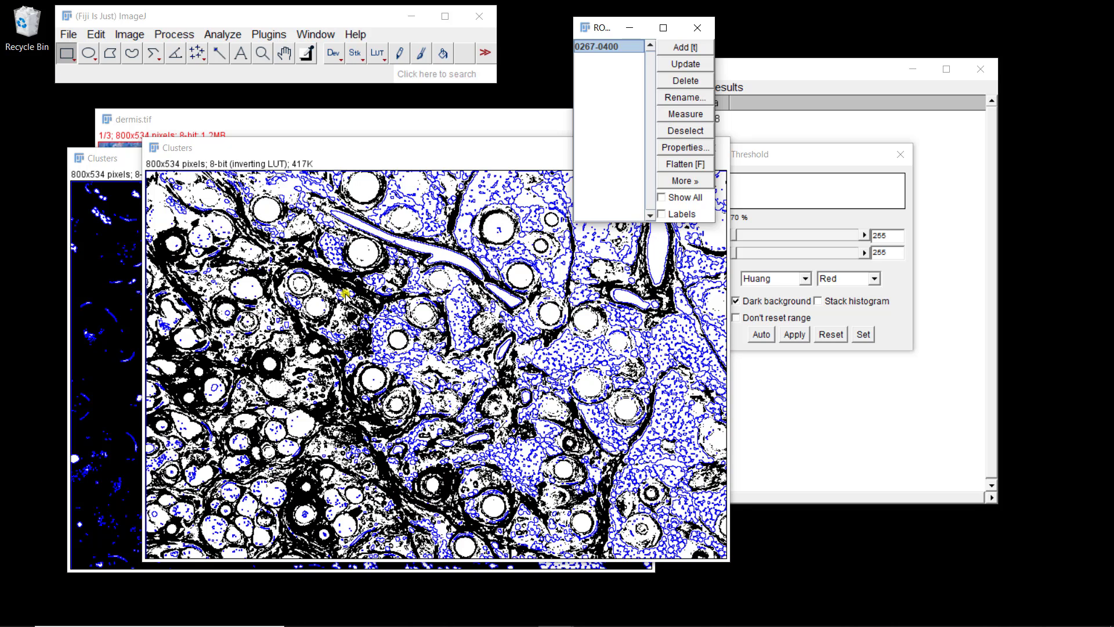
left_click(683, 115)
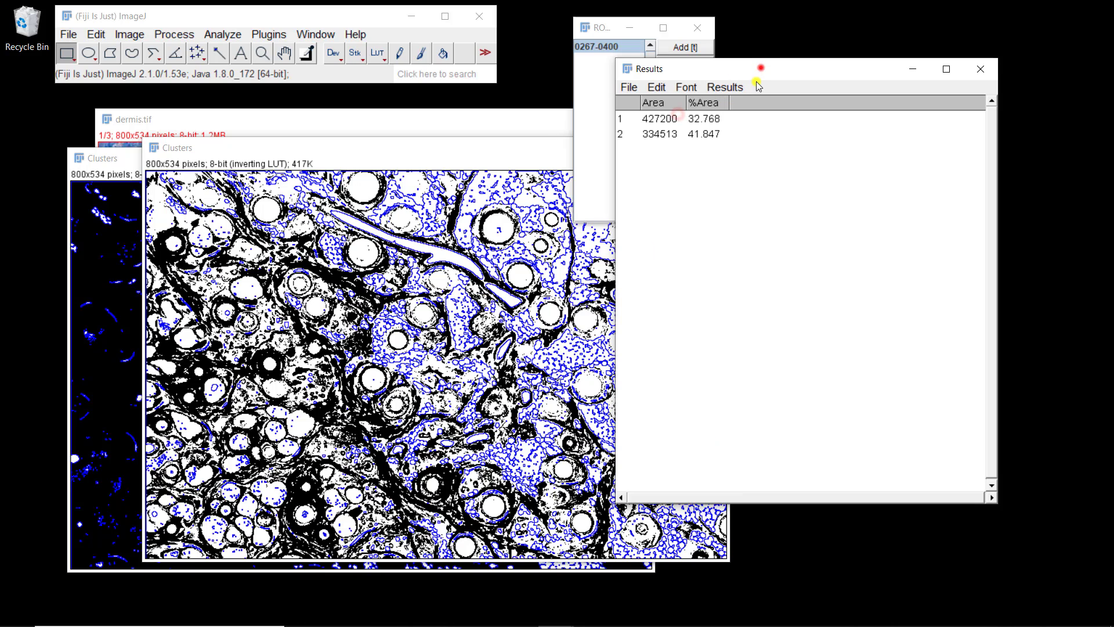